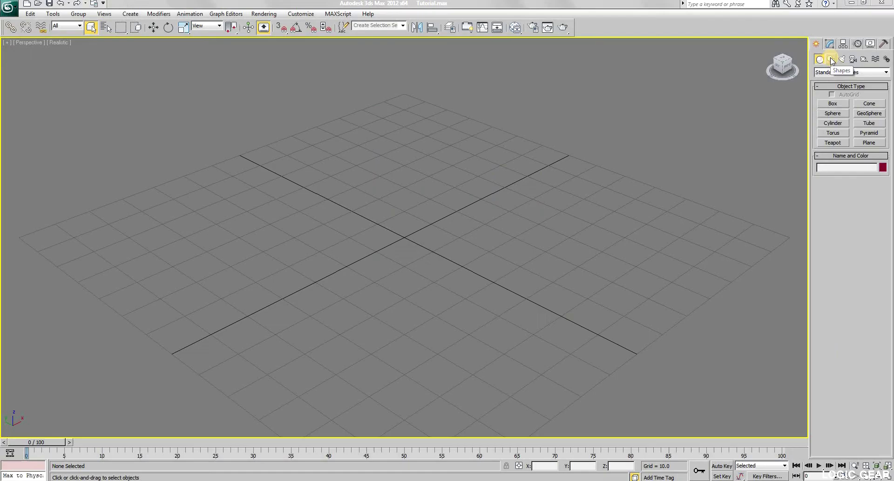
Draw a Rectangle spline of about 54.8 by 40.5 on the perspective grid near centre
{"action": "left_click", "coordinate": [635, 169]}
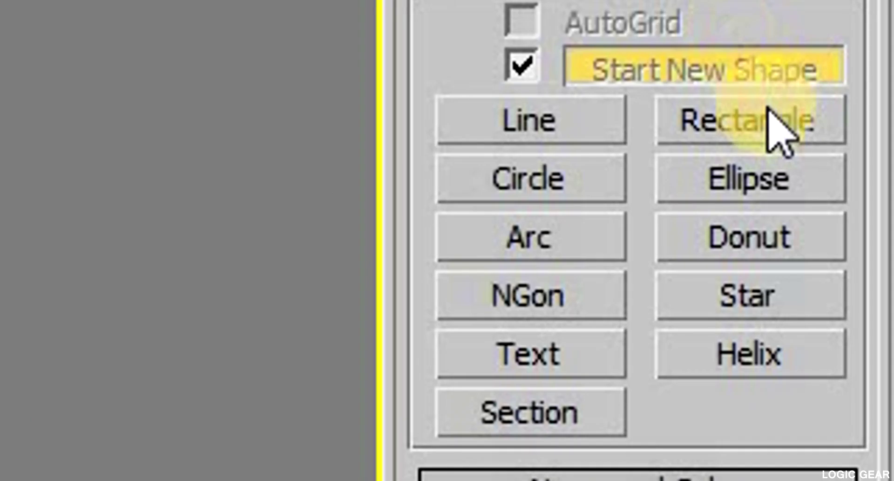
{"action": "left_click", "coordinate": [783, 131]}
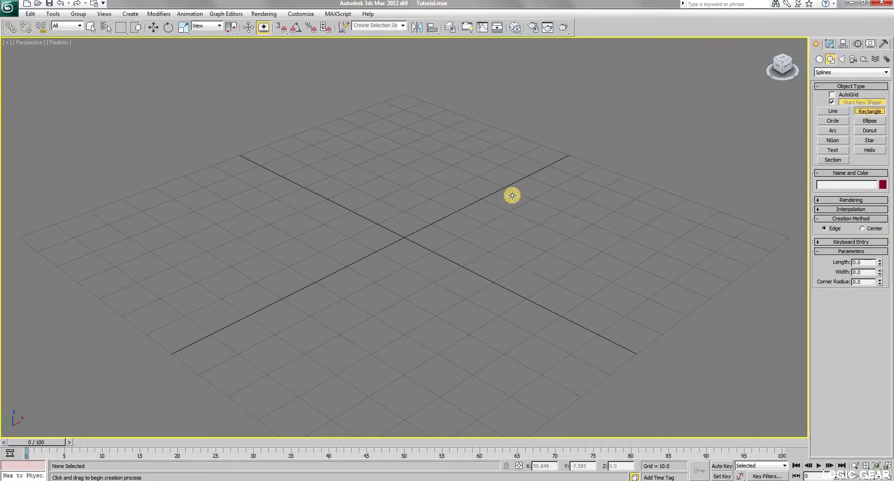
{"action": "left_click_drag", "start_coordinate": [403, 189], "coordinate": [448, 327]}
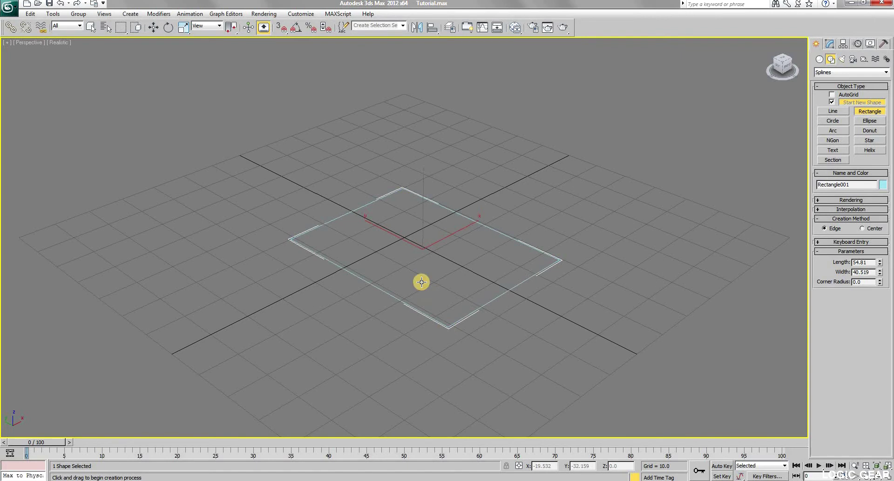
{"action": "right_click", "coordinate": [652, 344]}
{"action": "mouse_move", "coordinate": [437, 251]}
{"action": "middle_mouse_down", "text": "alt"}
{"action": "mouse_move", "coordinate": [427, 261]}
{"action": "mouse_move", "coordinate": [421, 252]}
{"action": "mouse_move", "coordinate": [437, 238]}
{"action": "middle_mouse_up", "text": "alt"}
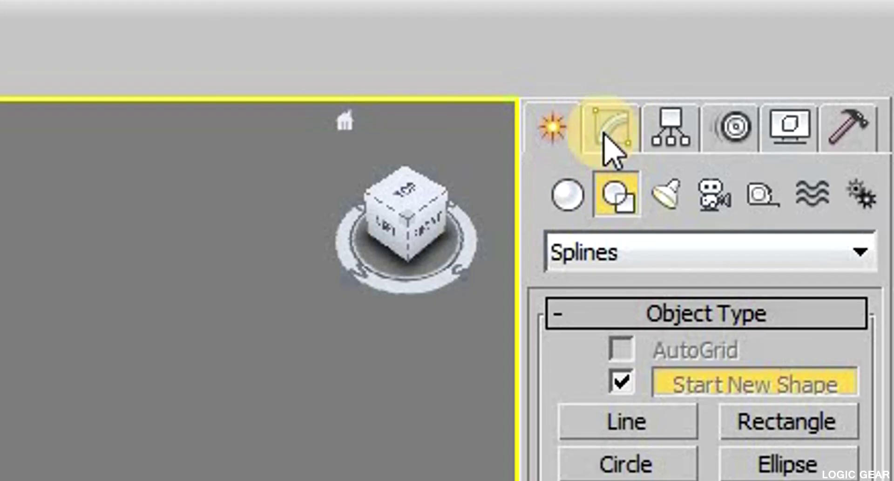
Set Rectangle001's Length to 84 and Width to 44 in the Modify panel
{"action": "left_click", "coordinate": [607, 135]}
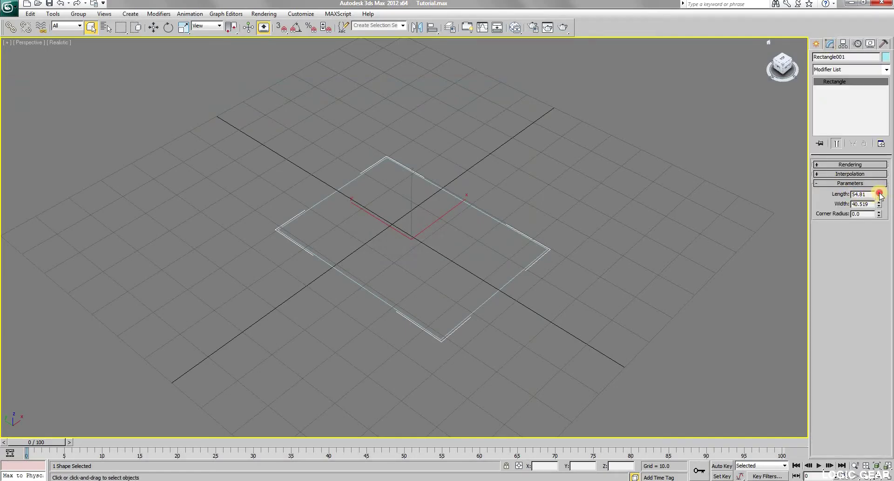
{"action": "left_click_drag", "start_coordinate": [880, 195], "coordinate": [880, 180]}
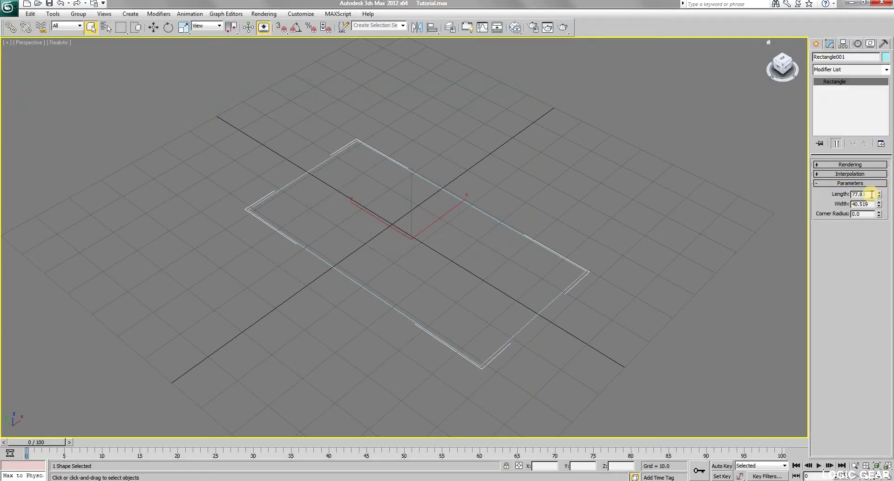
{"action": "type", "text": "84"}
{"action": "double_click", "coordinate": [860, 204]}
{"action": "type", "text": "44"}
{"action": "key", "text": "Return"}
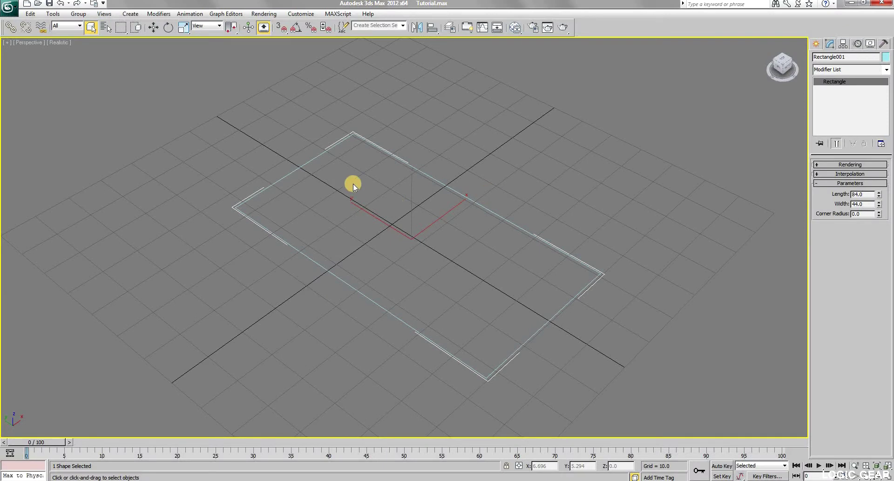
{"action": "key", "text": "w"}
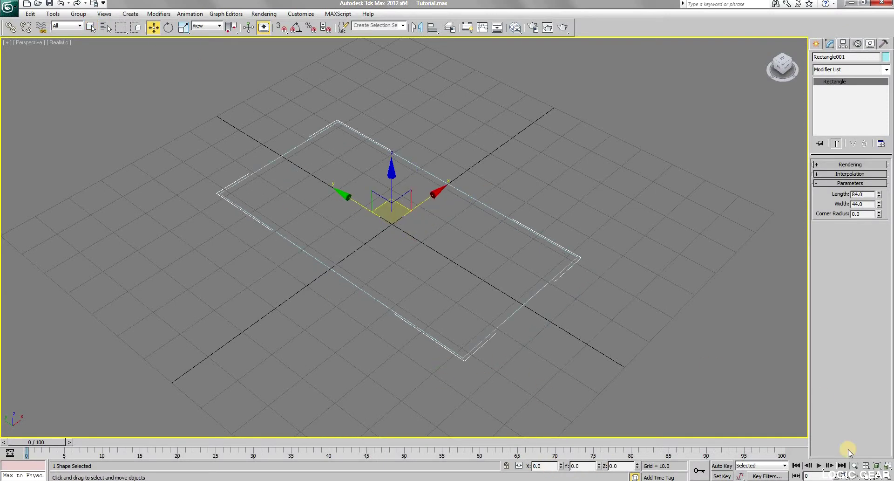
{"action": "middle_click_drag", "start_coordinate": [354, 251], "coordinate": [446, 236], "text": "alt"}
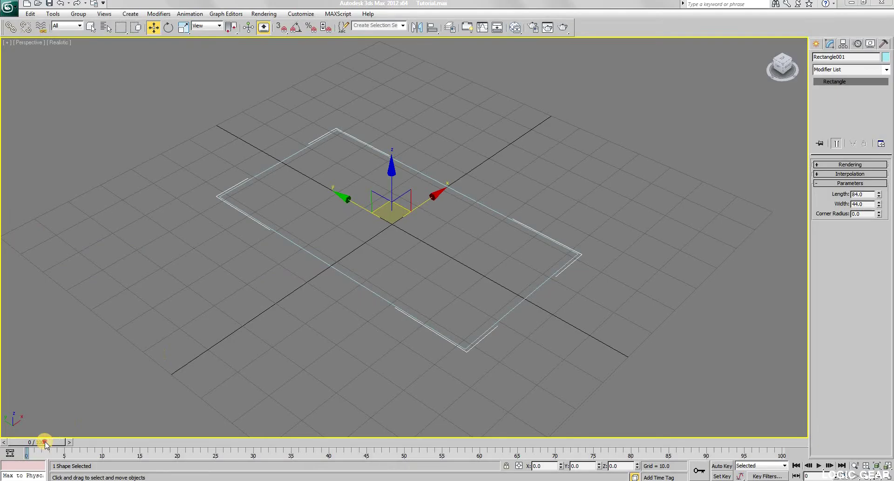
Move the time slider to frame 100 and turn on Auto Key
{"action": "left_click", "coordinate": [94, 442]}
{"action": "left_click_drag", "start_coordinate": [94, 442], "coordinate": [776, 441]}
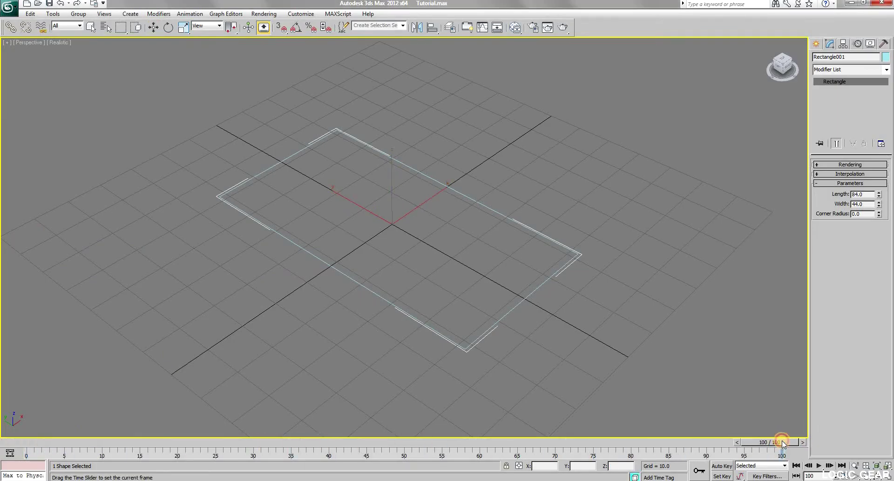
{"action": "key", "text": "w"}
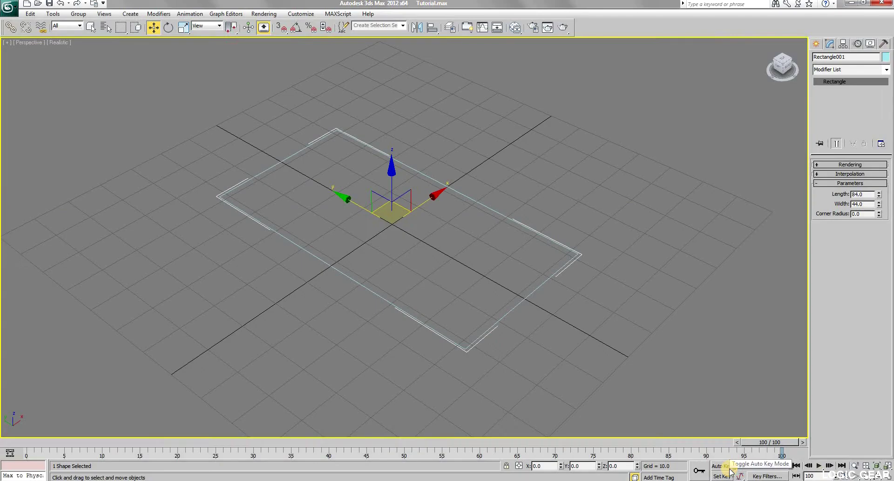
{"action": "left_click", "coordinate": [509, 419]}
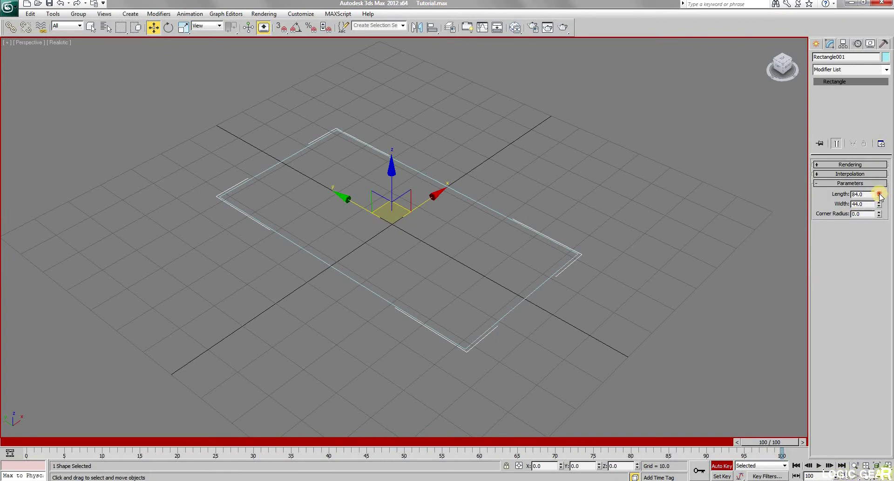
At frame 100, set the rectangle's Width to 14 and Length to 64
{"action": "left_click_drag", "start_coordinate": [878, 194], "coordinate": [845, 195]}
{"action": "double_click", "coordinate": [863, 204]}
{"action": "type", "text": "14"}
{"action": "key", "text": "Return"}
{"action": "double_click", "coordinate": [863, 195]}
{"action": "type", "text": "64"}
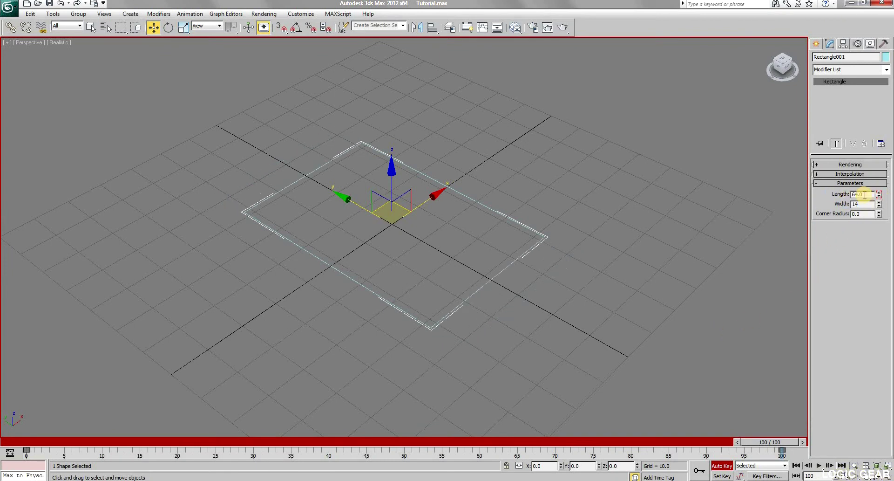
{"action": "key", "text": "Return"}
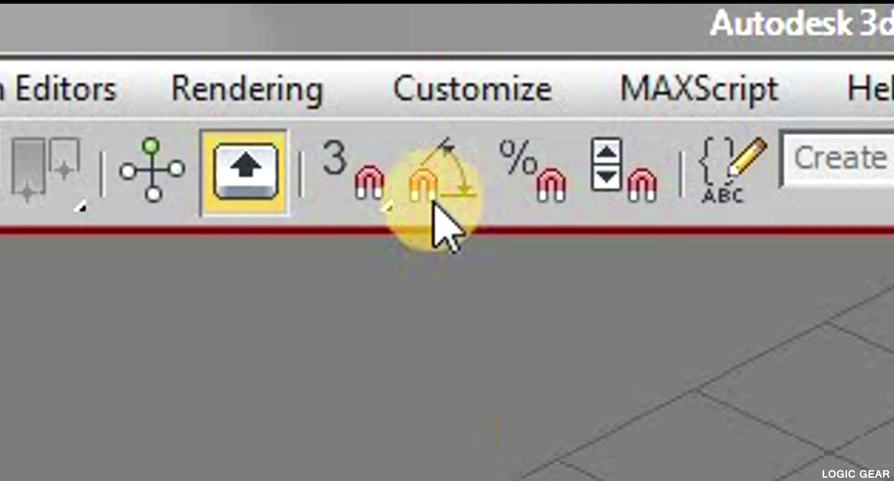
With Angle Snap on, rotate the rectangle -40° about its X axis
{"action": "left_click", "coordinate": [421, 185]}
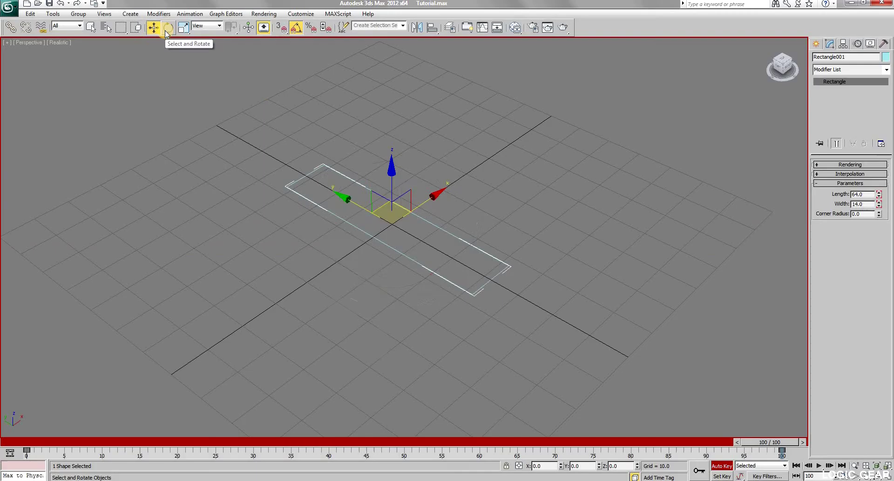
{"action": "left_click", "coordinate": [166, 29]}
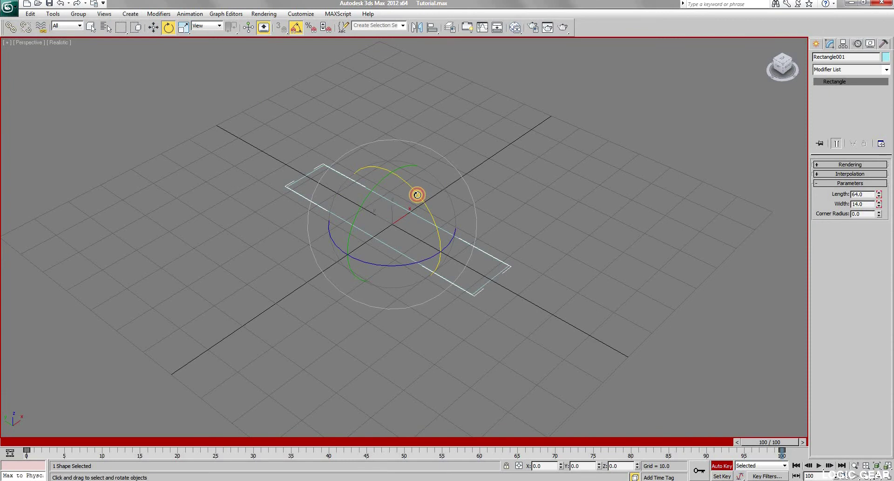
{"action": "left_click_drag", "start_coordinate": [417, 194], "coordinate": [405, 185]}
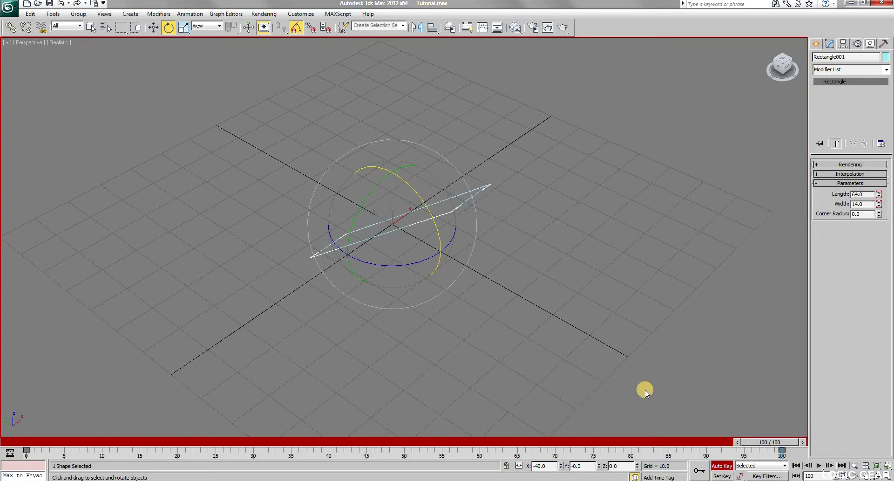
Turn off Auto Key and scrub the timeline to check the rectangle's motion
{"action": "left_click", "coordinate": [726, 465]}
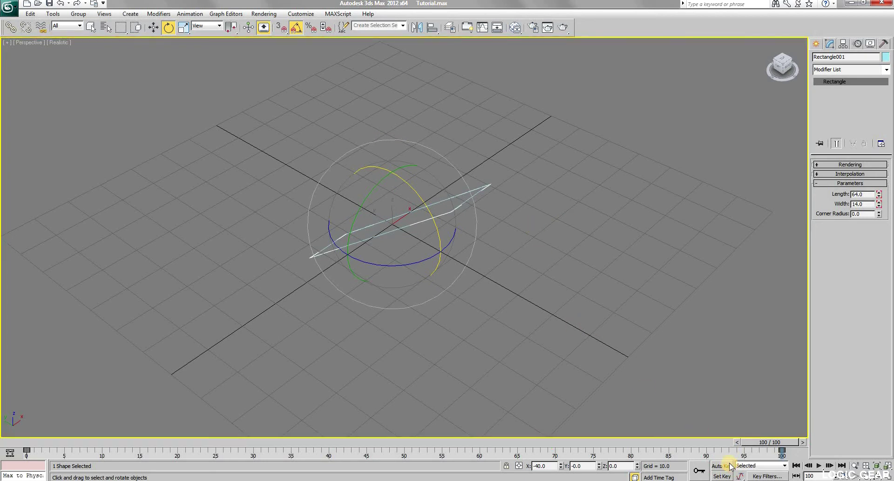
{"action": "left_click", "coordinate": [756, 443]}
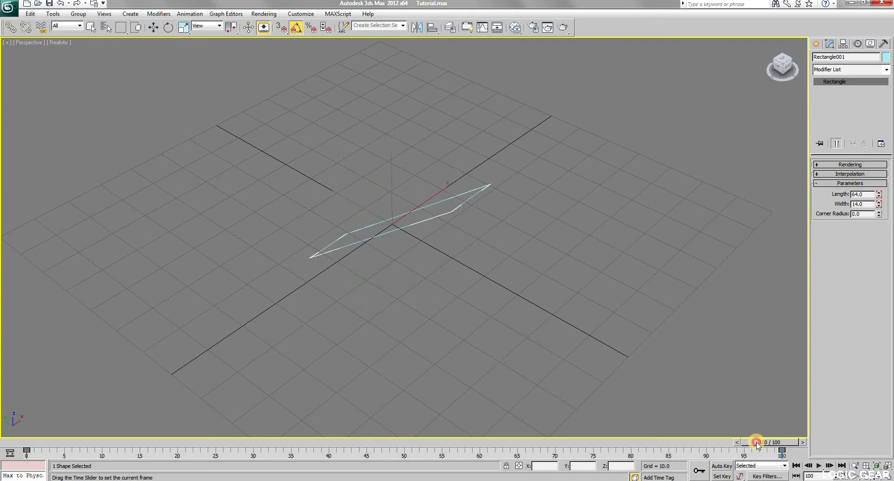
{"action": "left_click_drag", "start_coordinate": [756, 442], "coordinate": [36, 417]}
{"action": "key", "text": "e"}
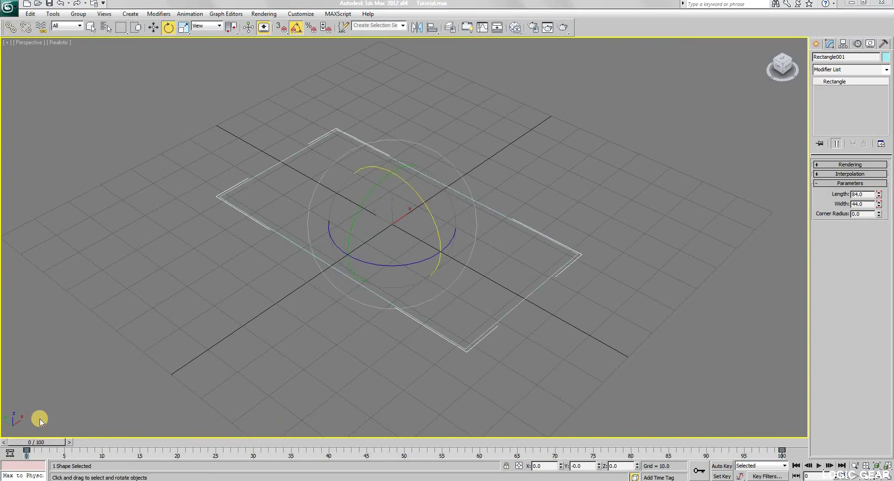
{"action": "left_click", "coordinate": [818, 465]}
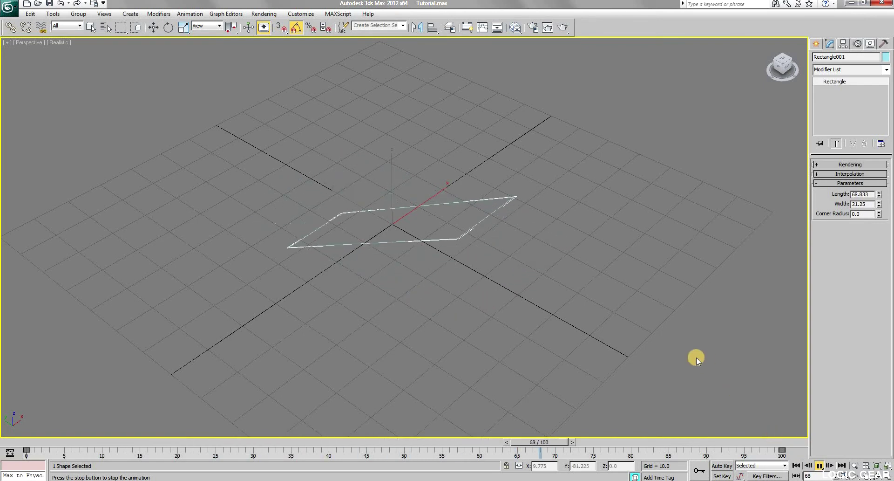
{"action": "left_click", "coordinate": [797, 465]}
{"action": "key", "text": "e"}
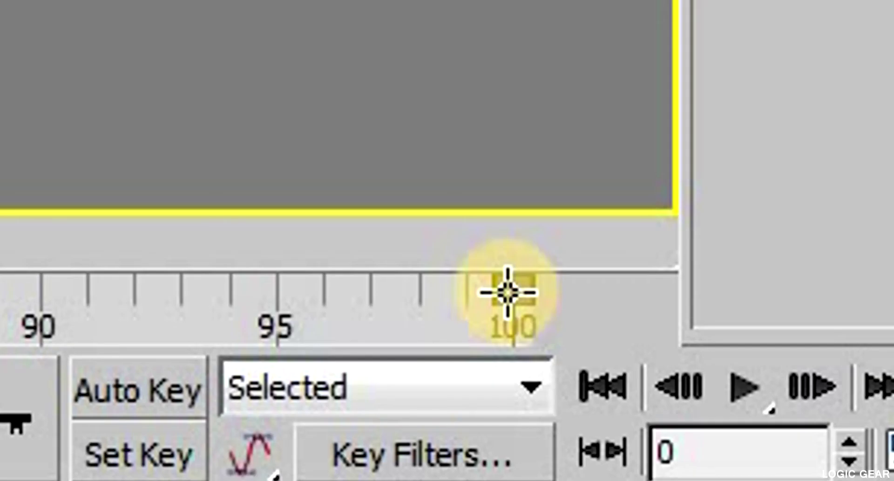
Give the frame-100 X Rotation key (-40) a linear In tangent and copy it to Out
{"action": "right_click", "coordinate": [507, 292]}
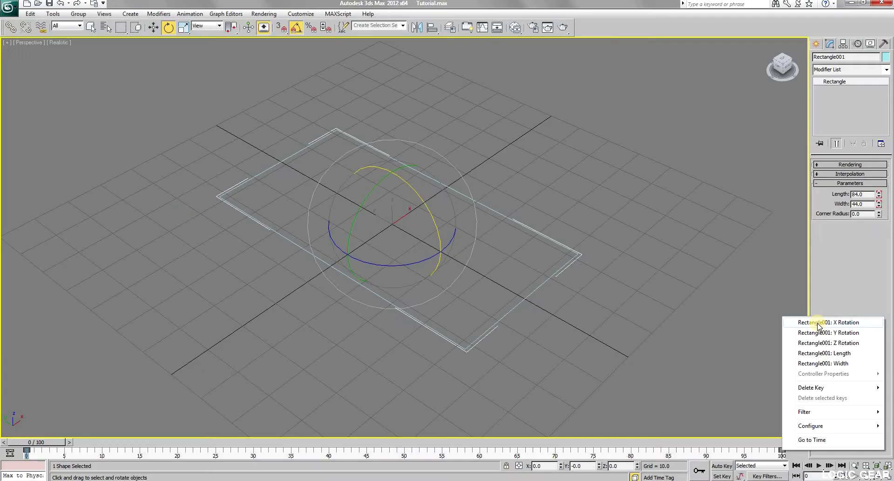
{"action": "left_click", "coordinate": [818, 322]}
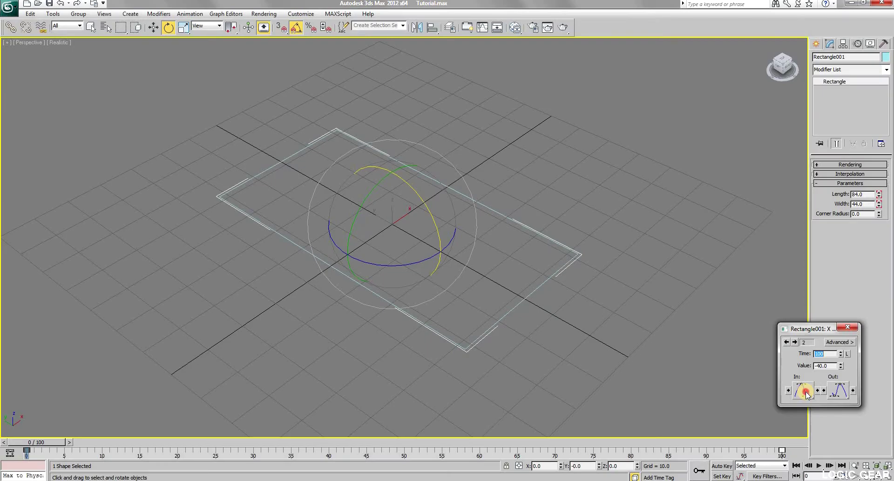
{"action": "left_click", "coordinate": [805, 391]}
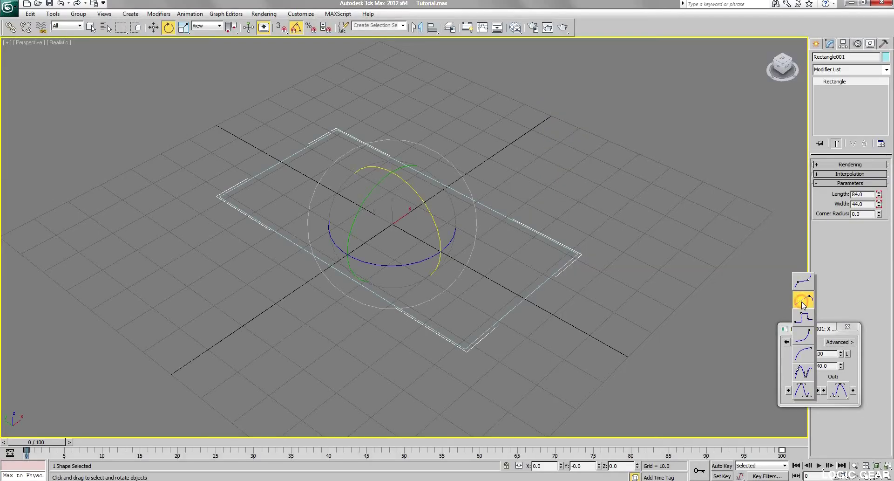
{"action": "left_click", "coordinate": [802, 301]}
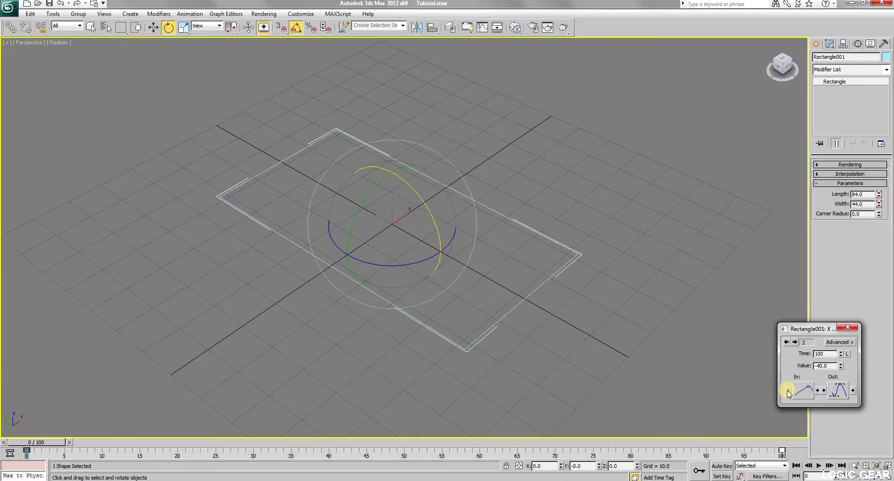
{"action": "left_click", "coordinate": [787, 391]}
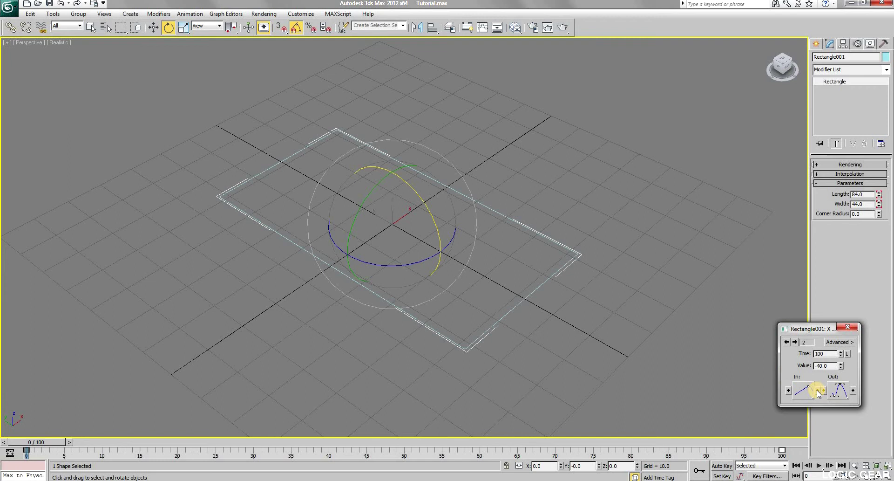
{"action": "left_click", "coordinate": [820, 390]}
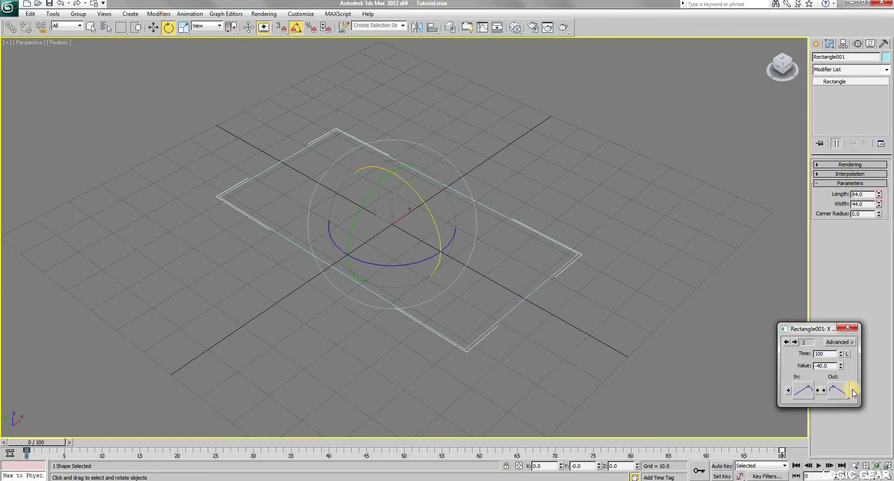
{"action": "left_click", "coordinate": [851, 328]}
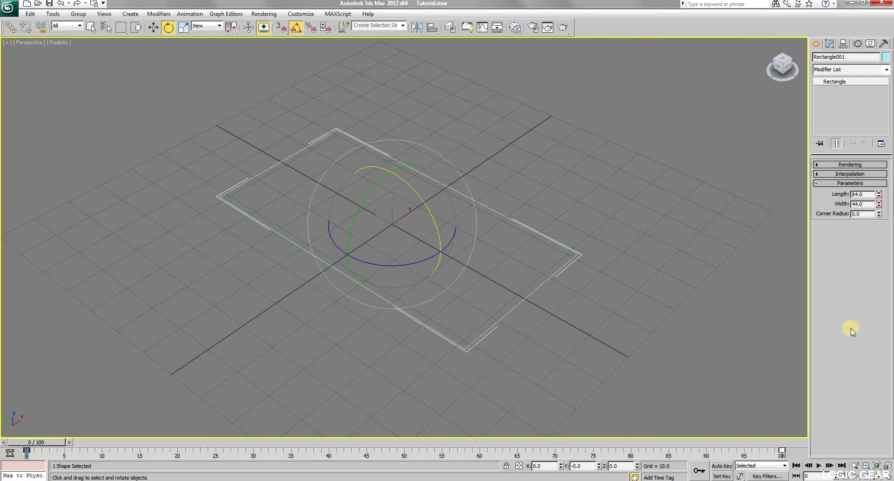
Set linear In and Out tangents on the frame-100 Y Rotation and Z Rotation keys
{"action": "right_click", "coordinate": [785, 443]}
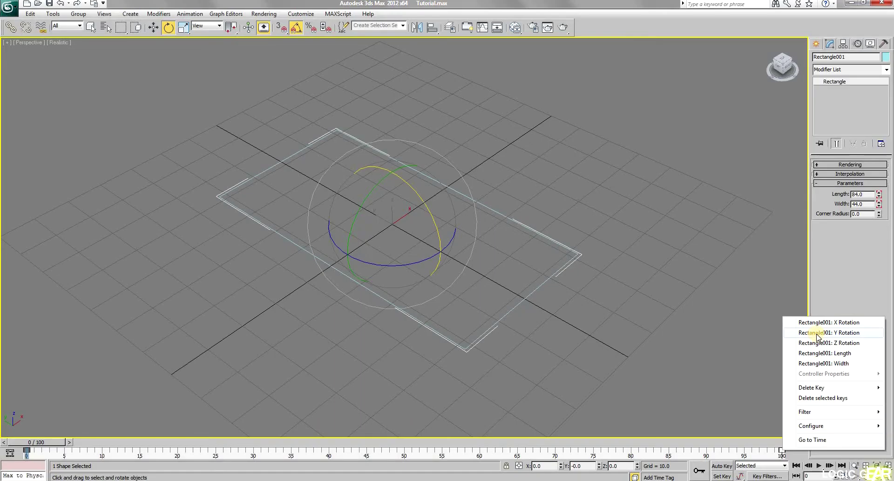
{"action": "left_click", "coordinate": [819, 336]}
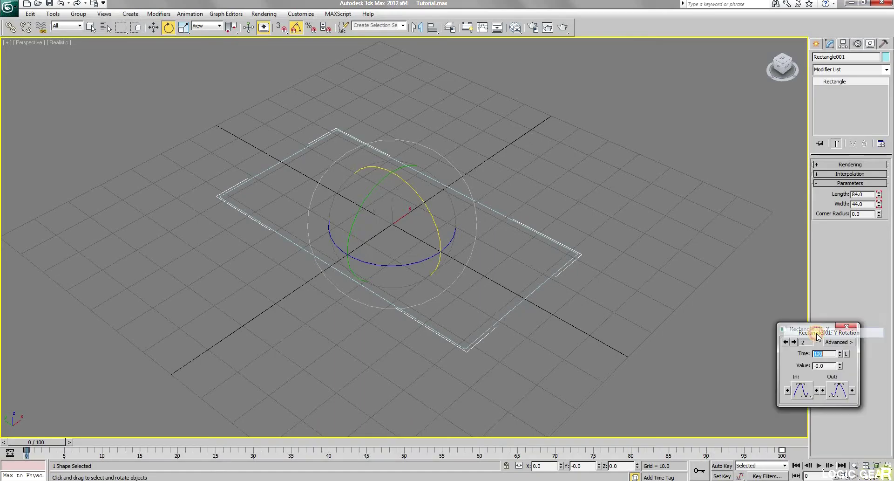
{"action": "left_click", "coordinate": [797, 390]}
{"action": "left_click", "coordinate": [838, 391]}
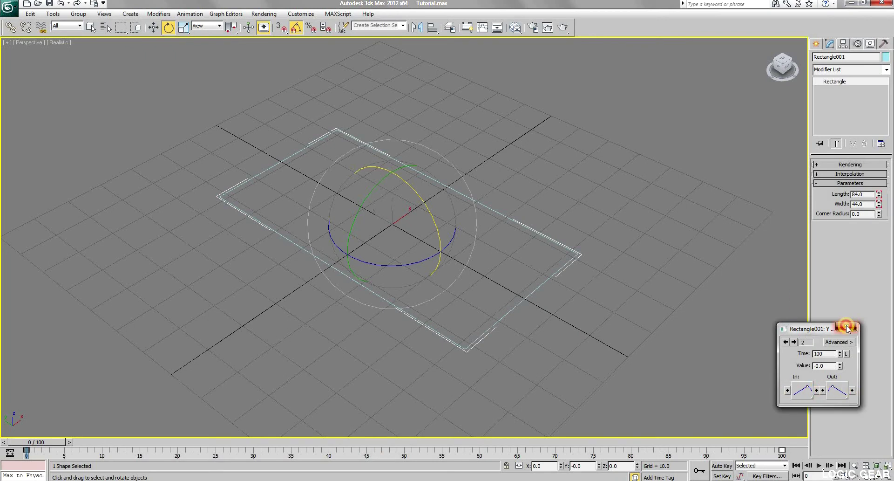
{"action": "left_click", "coordinate": [847, 328]}
{"action": "right_click", "coordinate": [782, 450]}
{"action": "left_click", "coordinate": [820, 349]}
{"action": "left_click_drag", "start_coordinate": [802, 391], "coordinate": [798, 313]}
{"action": "left_click", "coordinate": [822, 391]}
{"action": "left_click", "coordinate": [847, 329]}
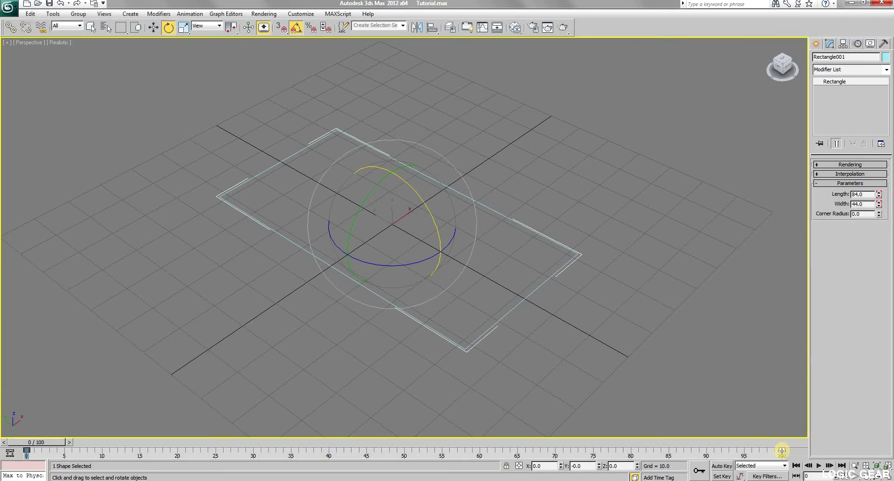
Set linear In and Out tangents on the frame-100 Length and Width keys
{"action": "right_click", "coordinate": [781, 450]}
{"action": "left_click", "coordinate": [820, 351]}
{"action": "left_click_drag", "start_coordinate": [802, 390], "coordinate": [799, 313]}
{"action": "left_click", "coordinate": [823, 390]}
{"action": "left_click", "coordinate": [847, 328]}
{"action": "right_click", "coordinate": [782, 450]}
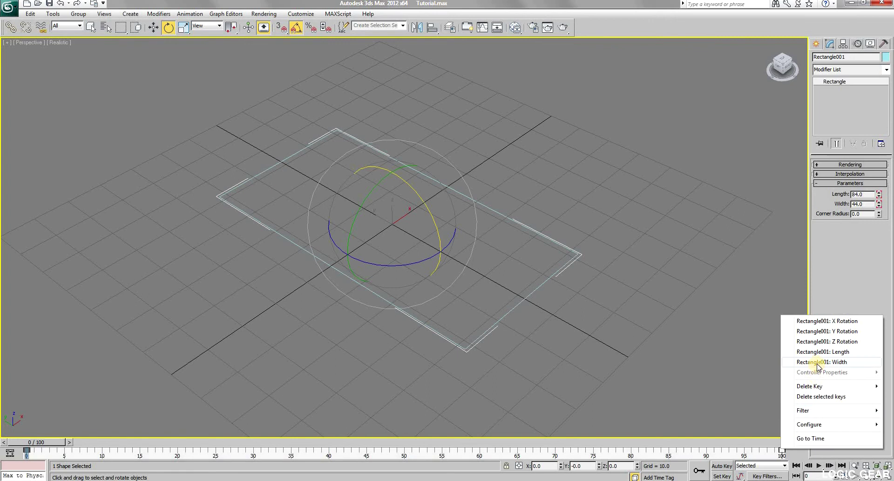
{"action": "left_click", "coordinate": [819, 361]}
{"action": "left_click", "coordinate": [788, 385]}
{"action": "left_click", "coordinate": [816, 390]}
{"action": "left_click", "coordinate": [847, 329]}
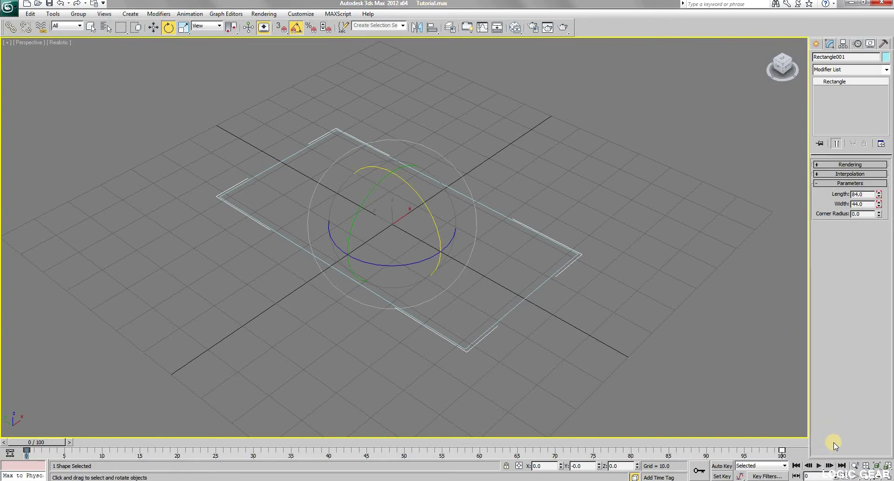
Play the animation to preview it, then stop and return to frame 0
{"action": "left_click", "coordinate": [821, 466]}
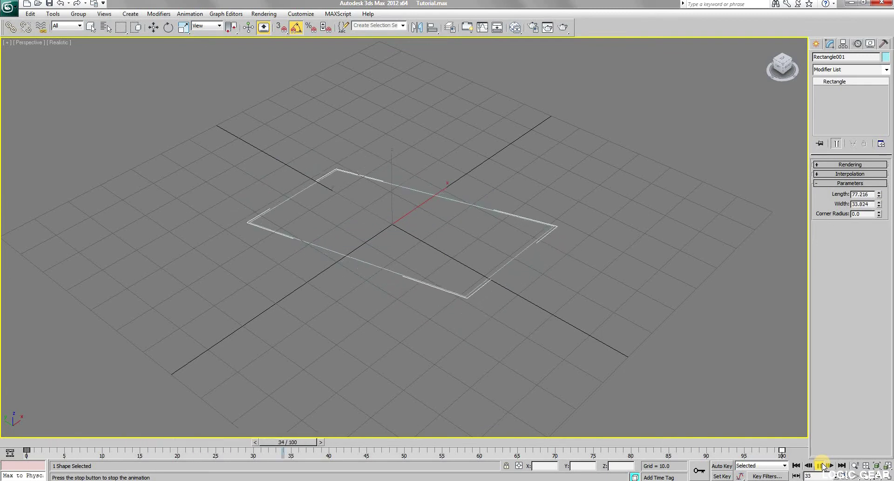
{"action": "left_click", "coordinate": [797, 465]}
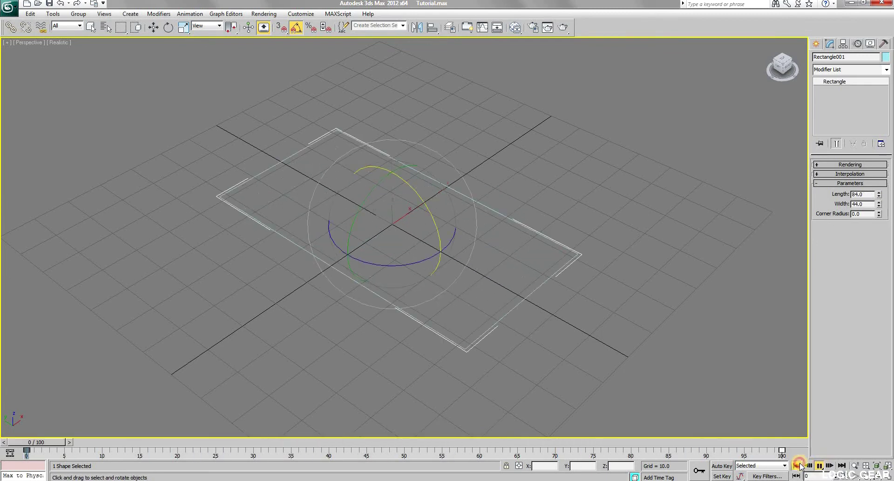
{"action": "key", "text": "q"}
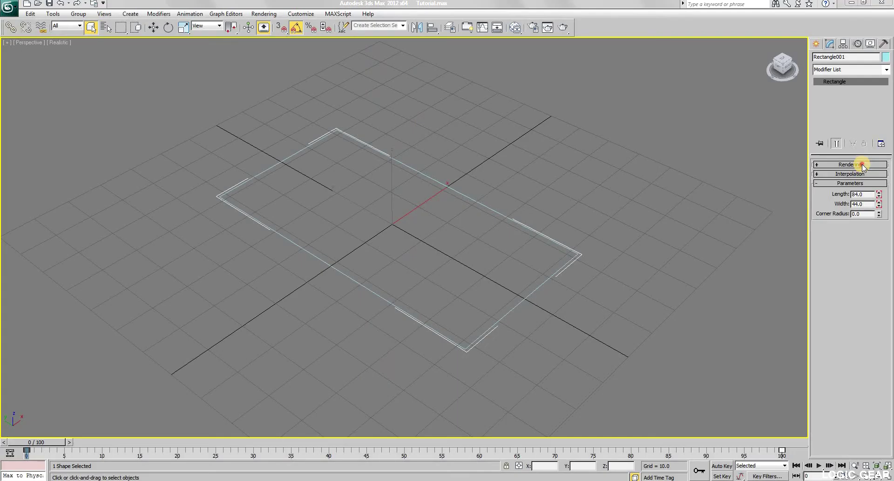
Enable the spline in renderer and viewport with a Rectangular 3.0 by 2.0 cross-section
{"action": "left_click", "coordinate": [704, 176]}
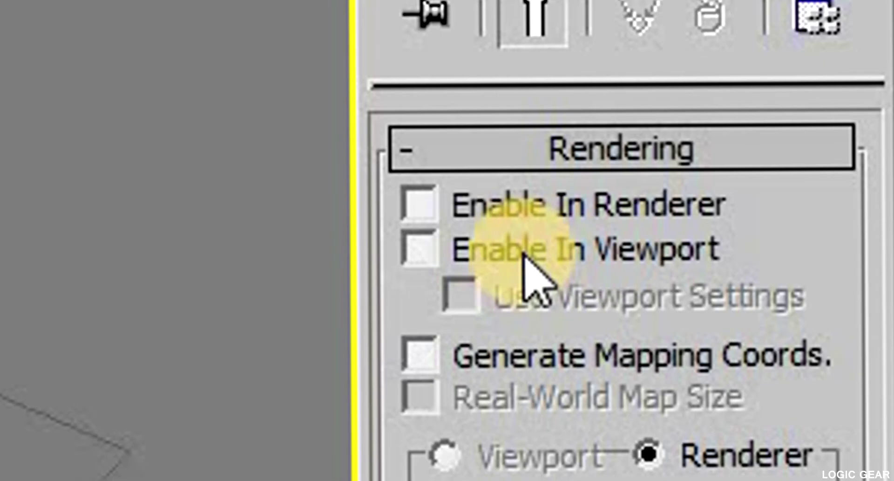
{"action": "left_click", "coordinate": [527, 254]}
{"action": "left_click", "coordinate": [535, 216]}
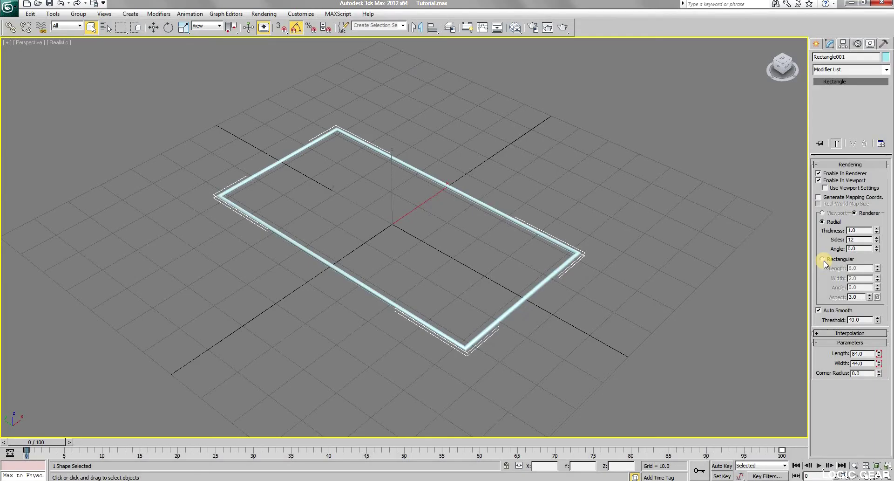
{"action": "left_click", "coordinate": [500, 248]}
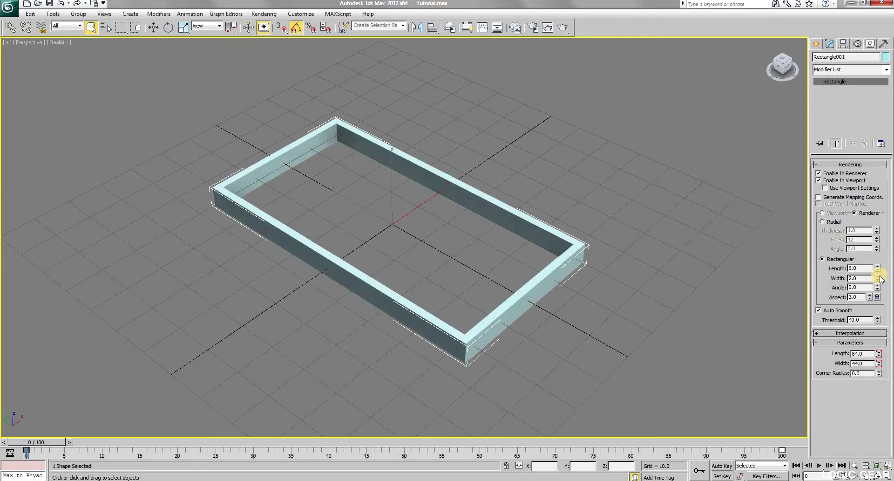
{"action": "left_click_drag", "start_coordinate": [817, 300], "coordinate": [811, 364]}
{"action": "double_click", "coordinate": [859, 267]}
{"action": "type", "text": "3"}
{"action": "key", "text": "Return"}
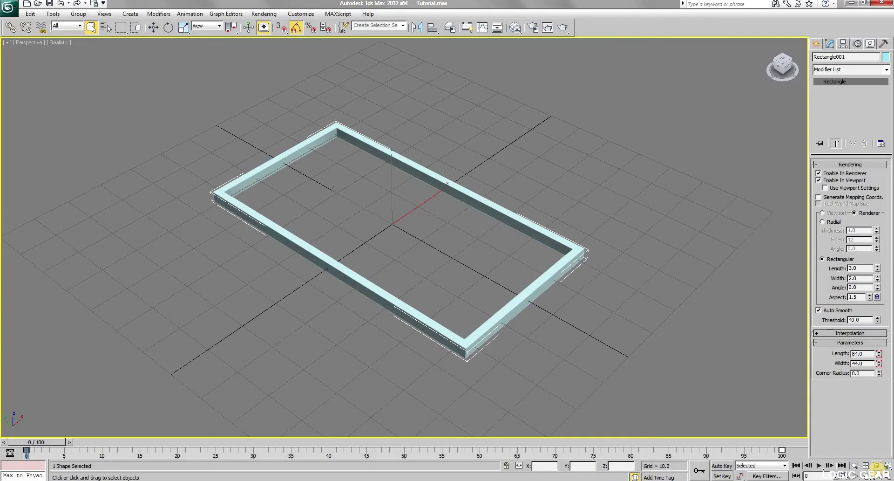
{"action": "middle_click_drag", "start_coordinate": [565, 348], "coordinate": [443, 217], "text": "alt"}
{"action": "right_click", "coordinate": [486, 229]}
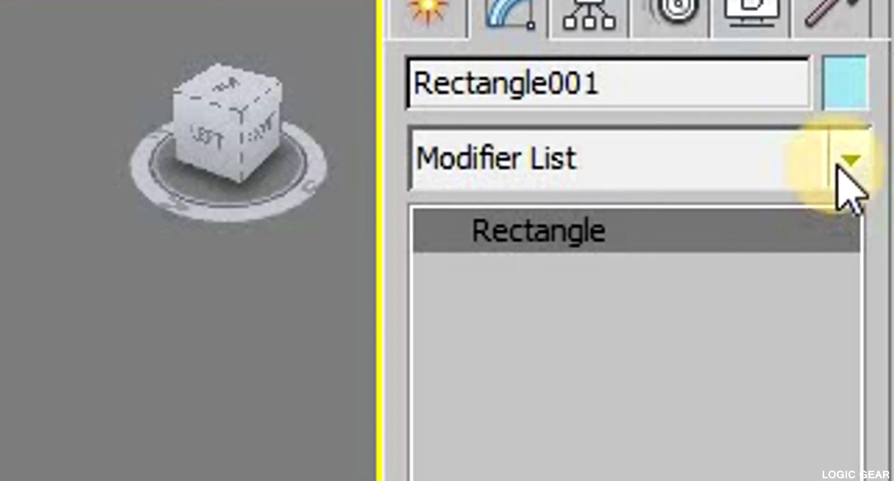
Pick Edit Poly from the Modifier List to stack it on Rectangle001
{"action": "left_click", "coordinate": [885, 70]}
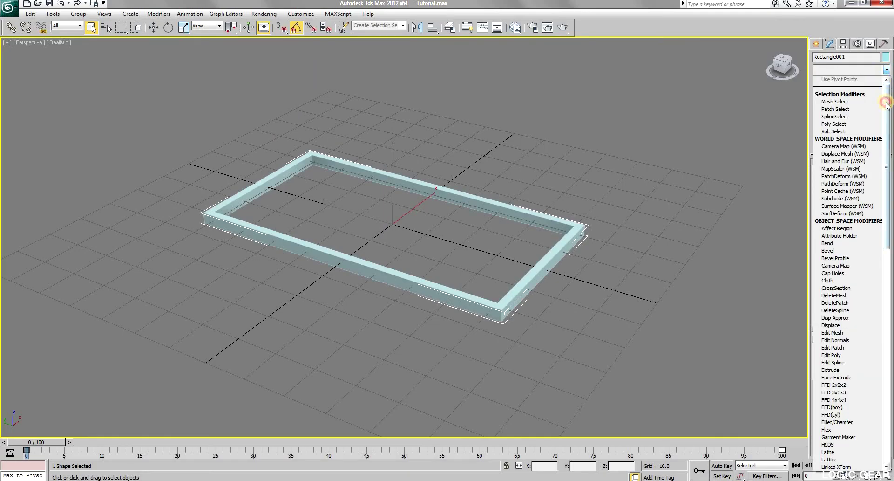
{"action": "scroll", "coordinate": [885, 93], "scroll_direction": "down", "scroll_amount": 2}
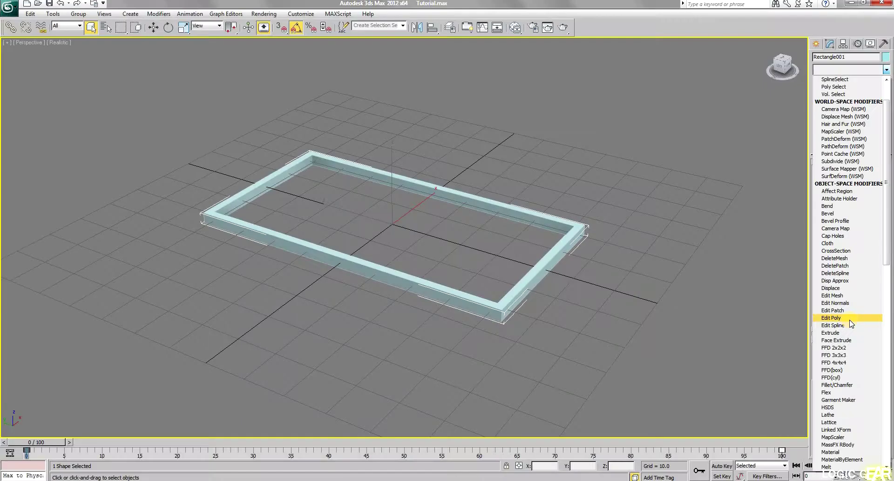
{"action": "left_click", "coordinate": [625, 271]}
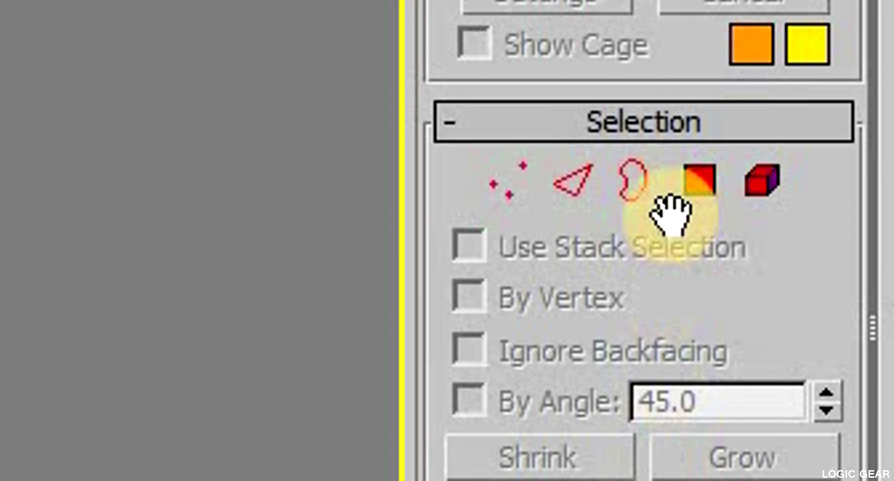
In Polygon mode, trial-select and clear the frame's end, top-loop and back polygons
{"action": "left_click", "coordinate": [860, 238]}
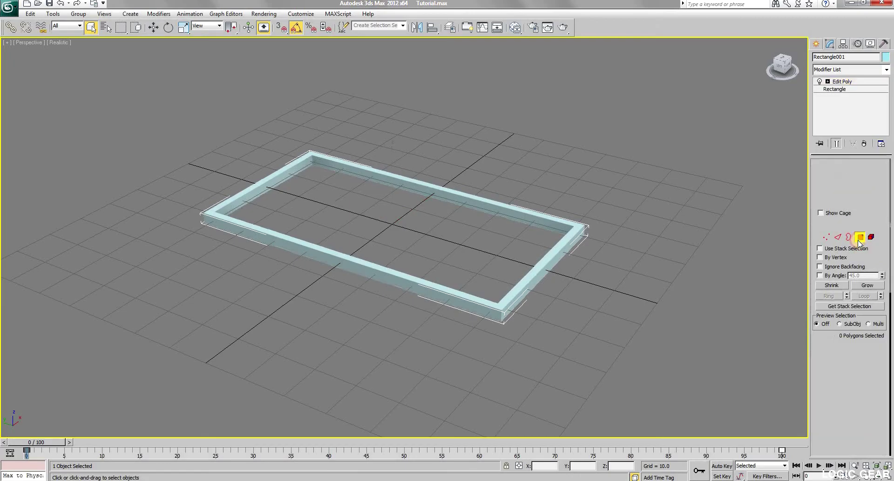
{"action": "left_click", "coordinate": [541, 267]}
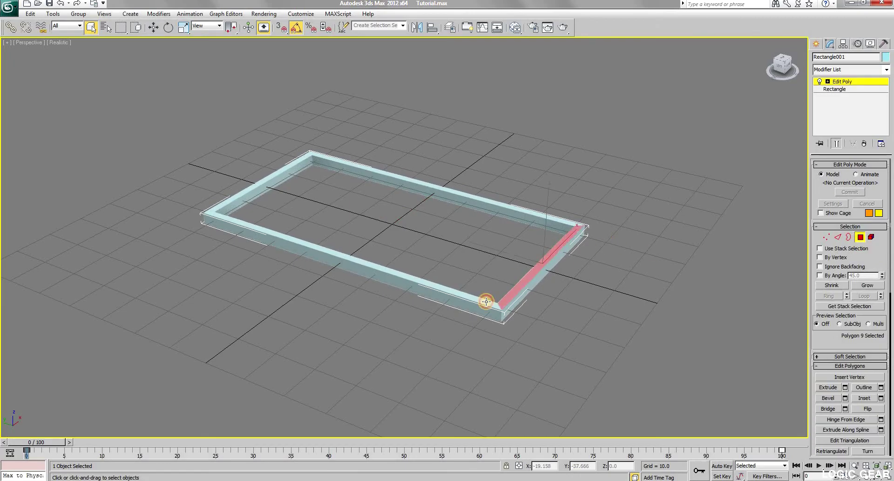
{"action": "left_click", "coordinate": [486, 301], "text": "shift"}
{"action": "left_click", "coordinate": [491, 219]}
{"action": "left_click", "coordinate": [373, 173]}
{"action": "left_click", "coordinate": [294, 167], "text": "shift"}
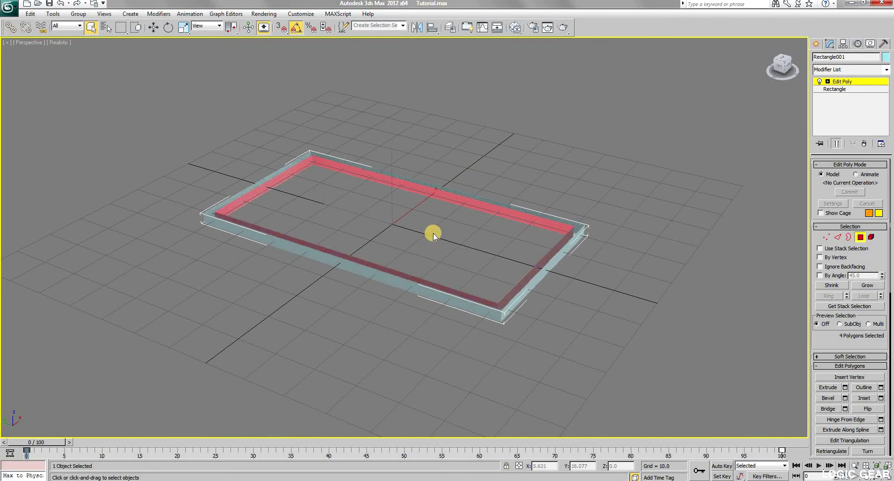
{"action": "left_click", "coordinate": [434, 233]}
{"action": "left_click", "coordinate": [423, 223]}
{"action": "left_click", "coordinate": [452, 242]}
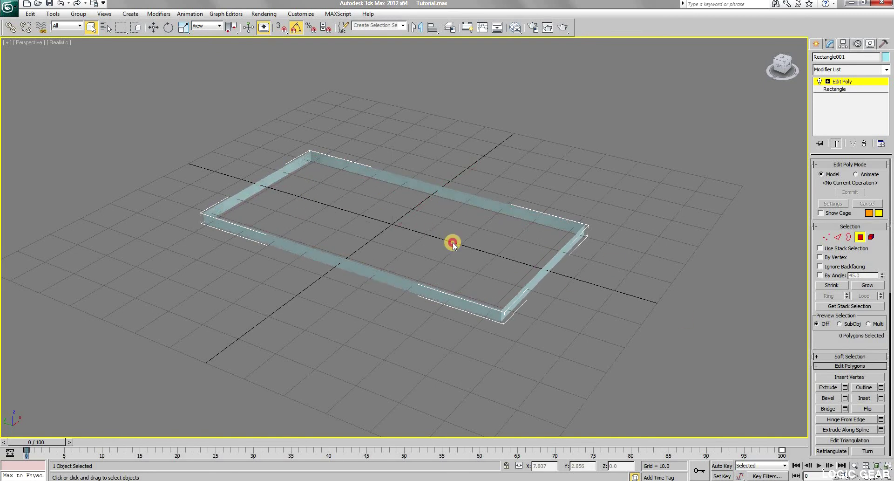
Orbit around the frame, then return to the Create panel's spline shape options
{"action": "middle_click_drag", "start_coordinate": [453, 242], "coordinate": [361, 198], "text": "alt"}
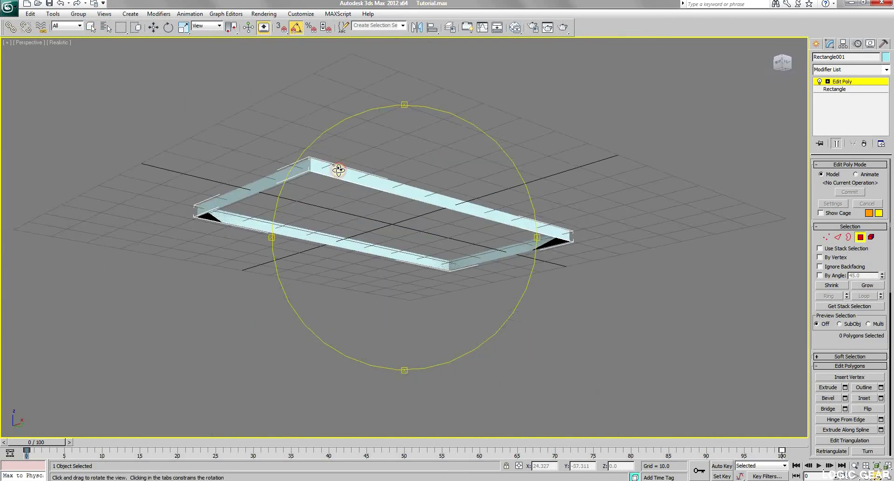
{"action": "left_click_drag", "start_coordinate": [339, 170], "coordinate": [425, 219]}
{"action": "right_click", "coordinate": [427, 222]}
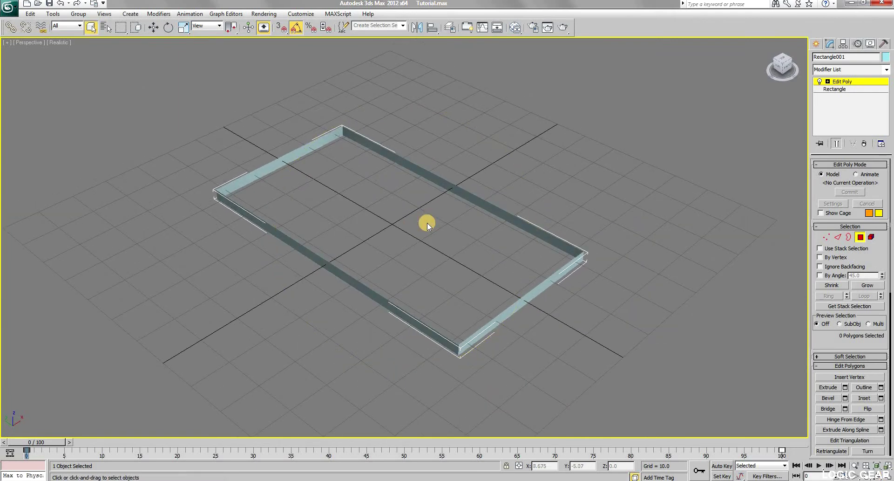
{"action": "left_click", "coordinate": [816, 43]}
Switch the perspective viewport from Realistic to Shaded, then bring up the Tools menu
{"action": "left_click", "coordinate": [59, 42]}
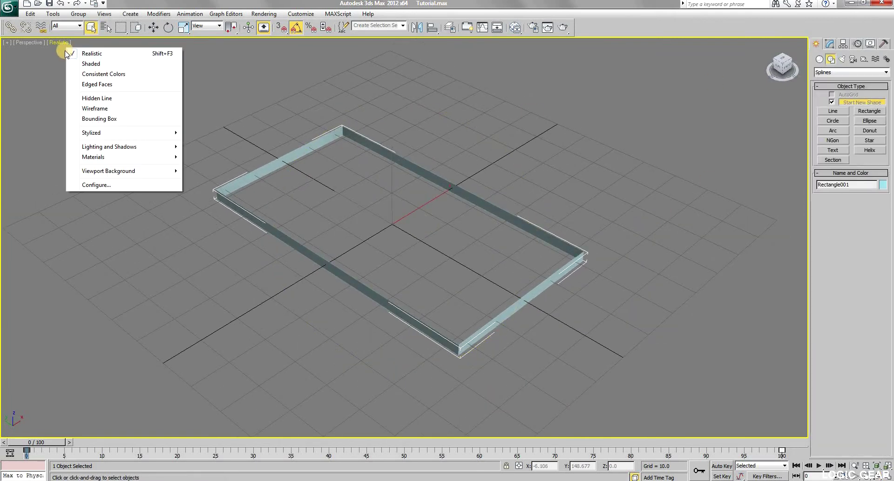
{"action": "left_click", "coordinate": [83, 62]}
{"action": "left_click", "coordinate": [875, 475]}
{"action": "left_click_drag", "start_coordinate": [480, 242], "coordinate": [382, 230]}
{"action": "right_click", "coordinate": [382, 231]}
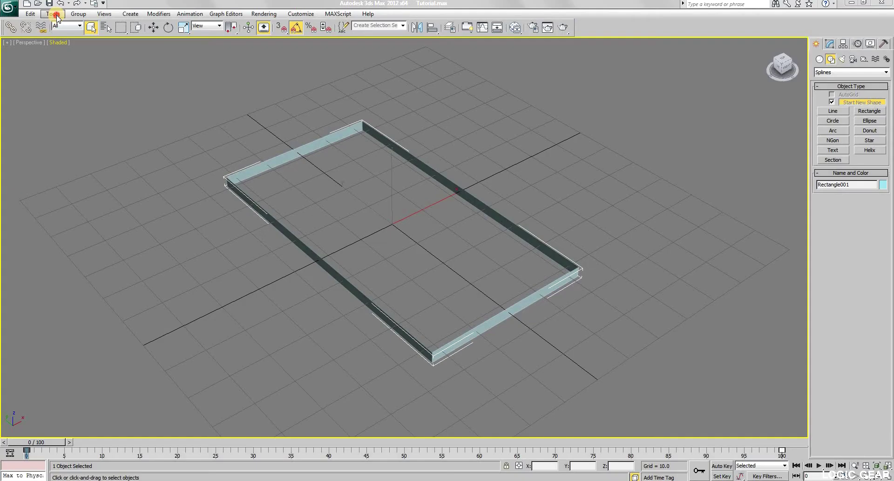
{"action": "left_click", "coordinate": [413, 115]}
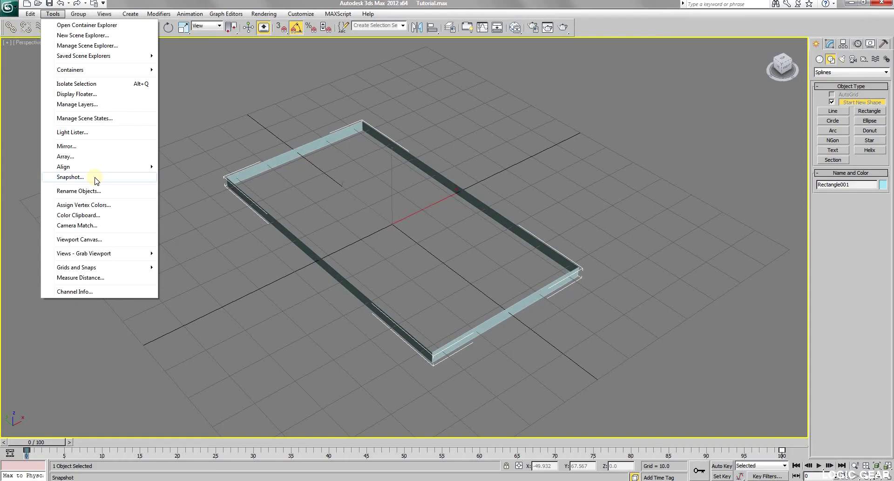
Snapshot the rectangle over frames 0–100 as 12 Mesh copies
{"action": "left_click", "coordinate": [463, 252]}
{"action": "left_click_drag", "start_coordinate": [459, 177], "coordinate": [664, 168]}
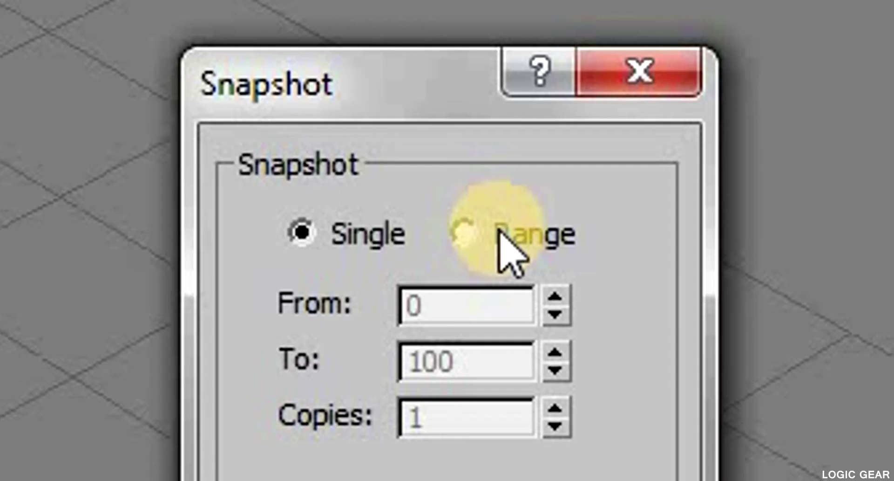
{"action": "left_click", "coordinate": [499, 231]}
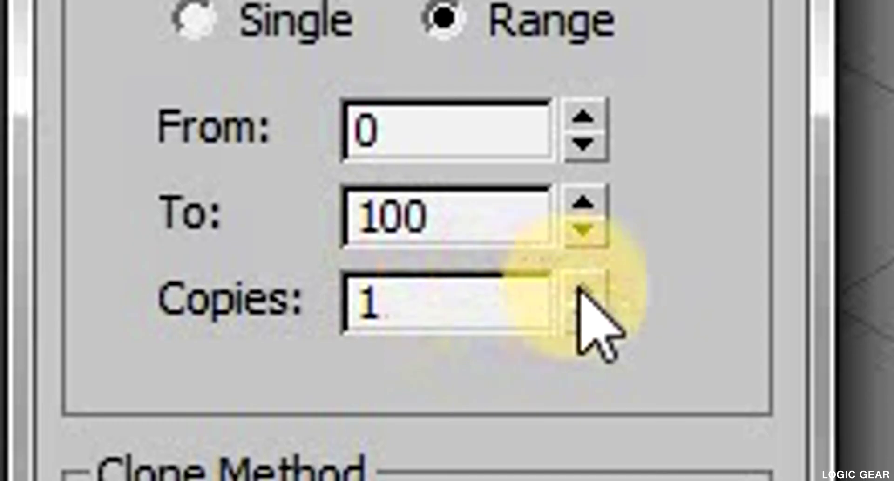
{"action": "left_click", "coordinate": [671, 224]}
{"action": "left_click", "coordinate": [670, 225]}
{"action": "double_click", "coordinate": [644, 227]}
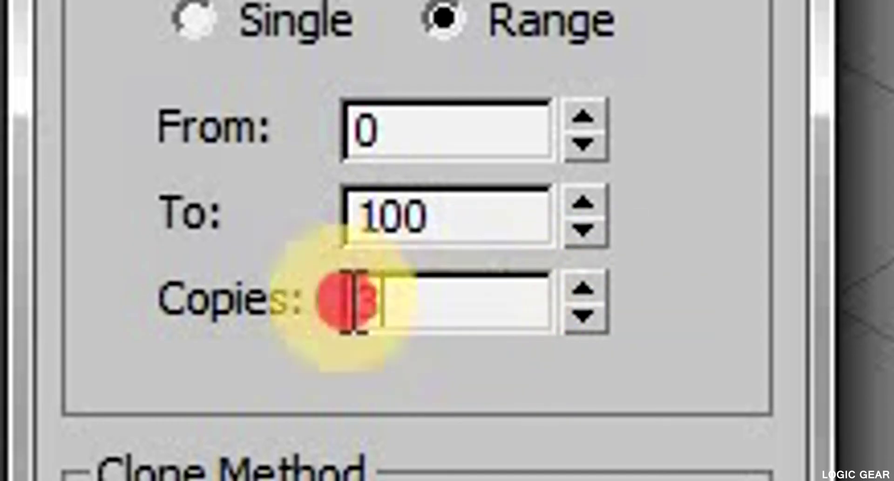
{"action": "type", "text": "12"}
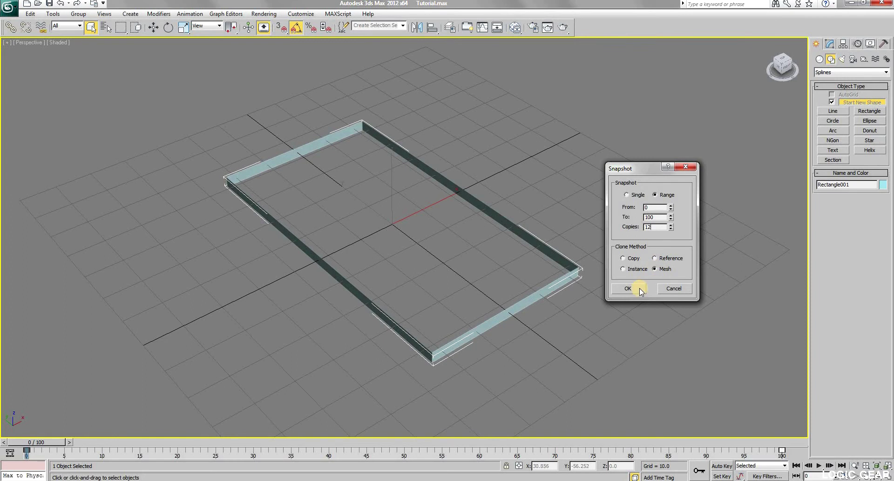
{"action": "left_click", "coordinate": [638, 288]}
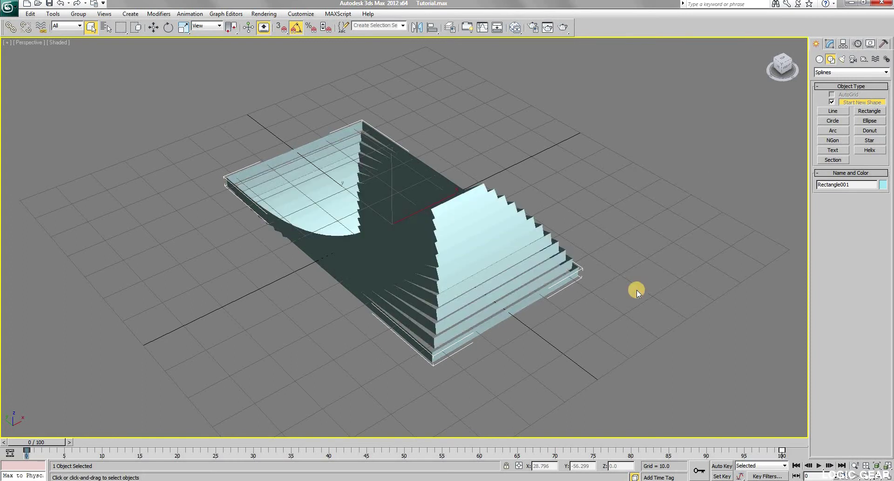
Scrub the timeline to check the rectangle's motion, then hide the original animated rectangle
{"action": "left_click", "coordinate": [876, 476]}
{"action": "left_click_drag", "start_coordinate": [449, 255], "coordinate": [426, 172]}
{"action": "right_click", "coordinate": [430, 256]}
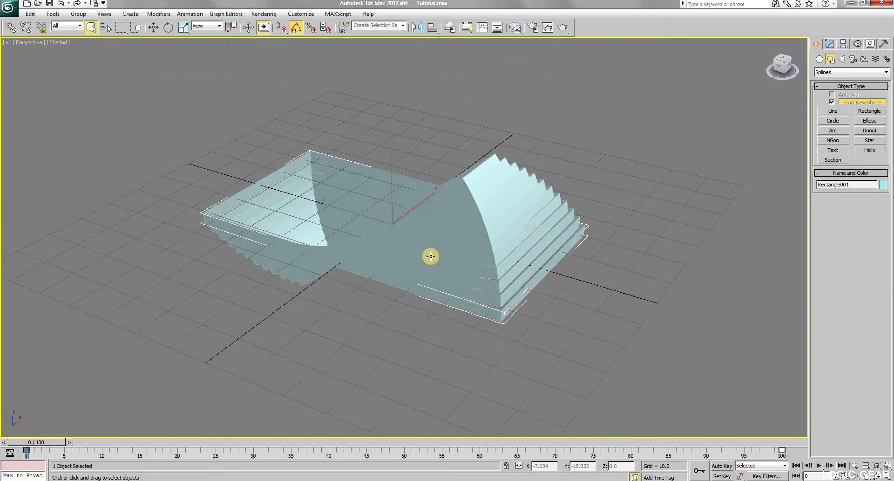
{"action": "mouse_move", "coordinate": [43, 442]}
{"action": "left_mouse_down"}
{"action": "mouse_move", "coordinate": [172, 437]}
{"action": "mouse_move", "coordinate": [26, 435]}
{"action": "left_mouse_up"}
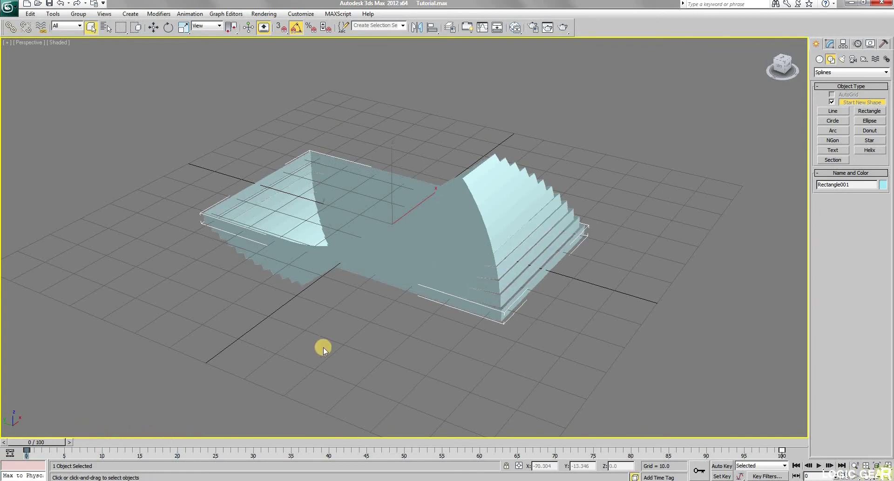
{"action": "right_click", "coordinate": [462, 305]}
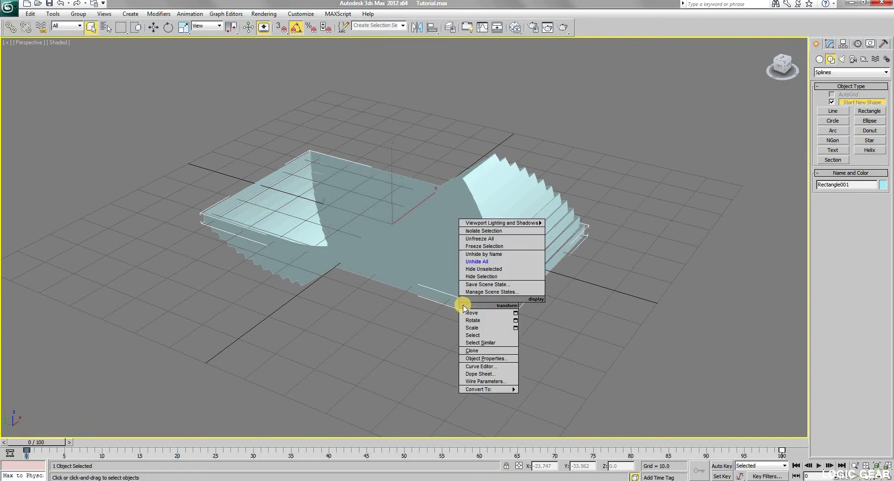
{"action": "left_click", "coordinate": [504, 276]}
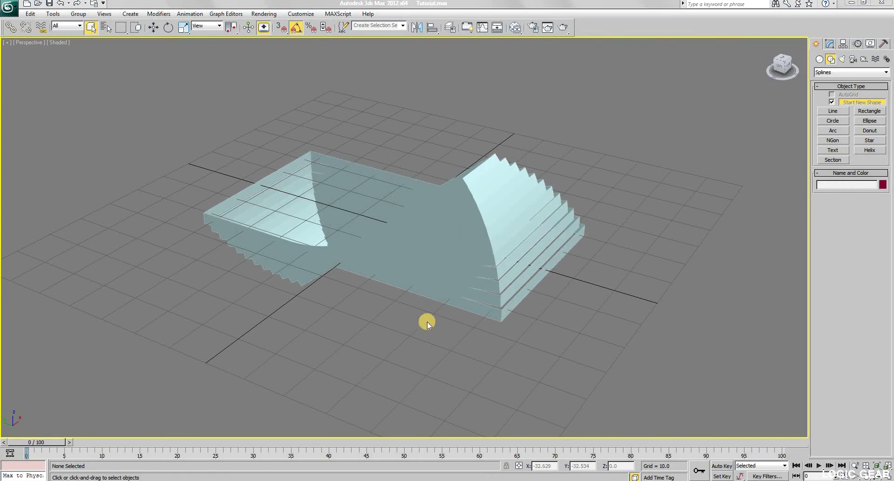
Select all 12 snapshot frames and bring up the Modifier List
{"action": "left_click_drag", "start_coordinate": [220, 142], "coordinate": [448, 317]}
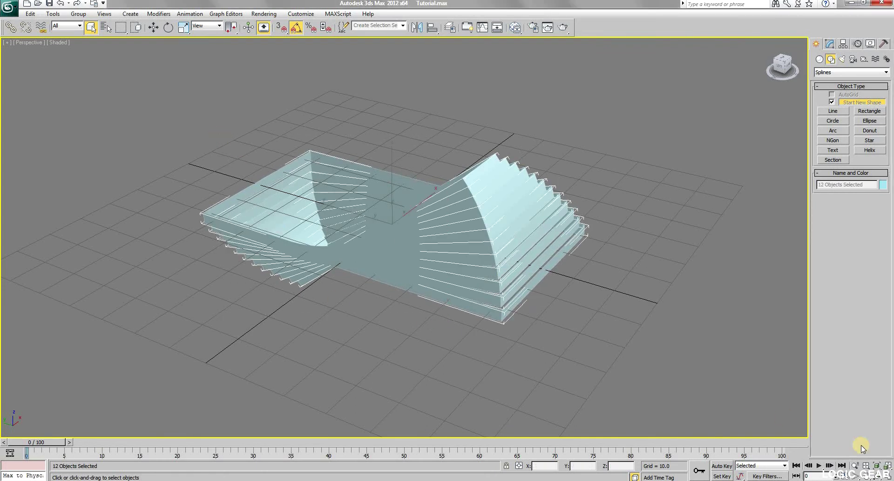
{"action": "key", "text": "e"}
{"action": "middle_click_drag", "start_coordinate": [438, 212], "coordinate": [420, 237], "text": "alt"}
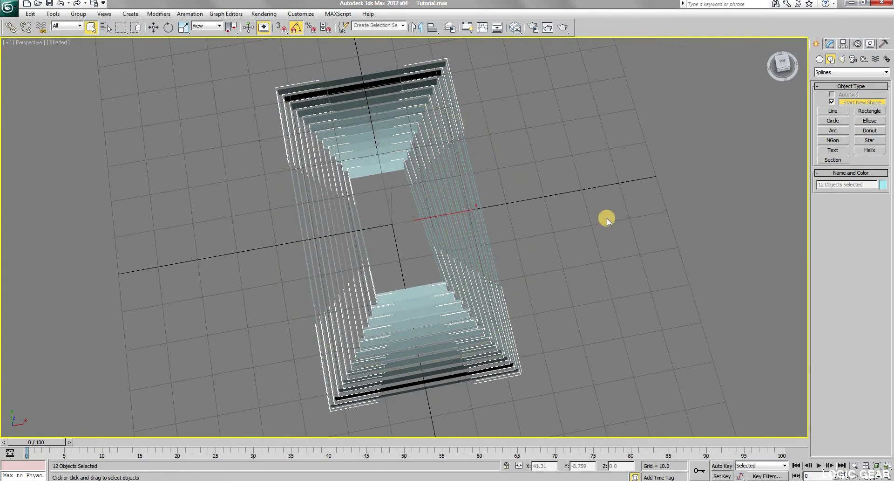
{"action": "left_click", "coordinate": [830, 43]}
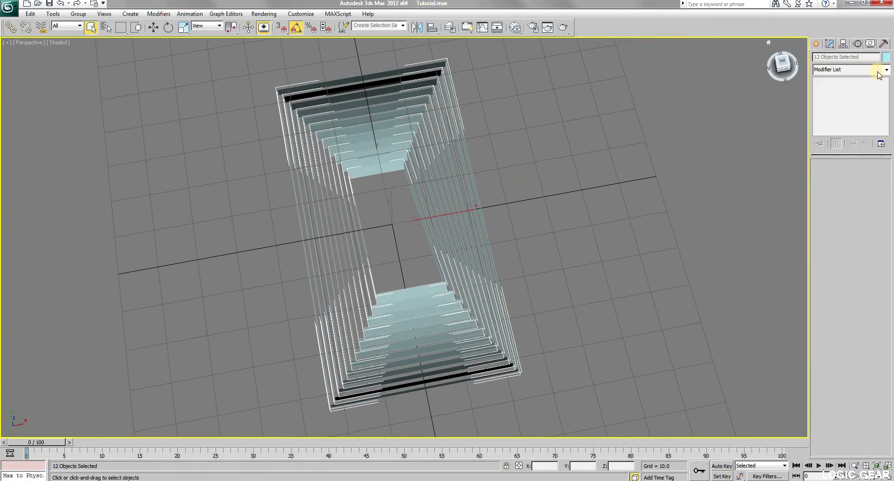
{"action": "left_click", "coordinate": [887, 71]}
Add a Shell modifier to the 12 frames with an Outer Amount of 1.84
{"action": "left_click_drag", "start_coordinate": [887, 92], "coordinate": [888, 201]}
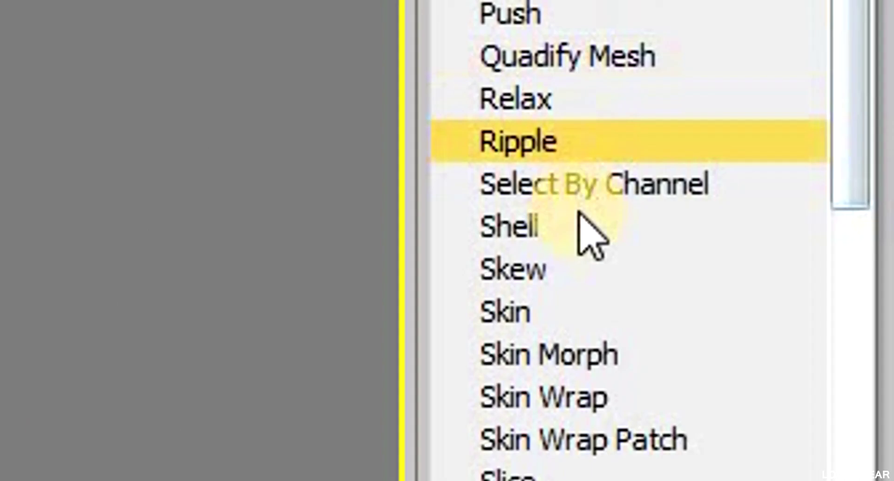
{"action": "left_click", "coordinate": [580, 227]}
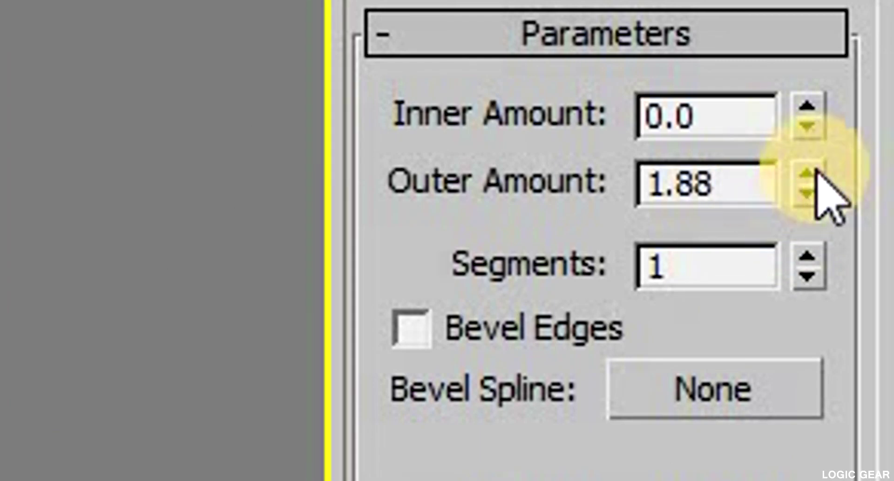
{"action": "left_click_drag", "start_coordinate": [817, 191], "coordinate": [817, 210]}
{"action": "middle_click_drag", "start_coordinate": [410, 224], "coordinate": [405, 196], "text": "alt"}
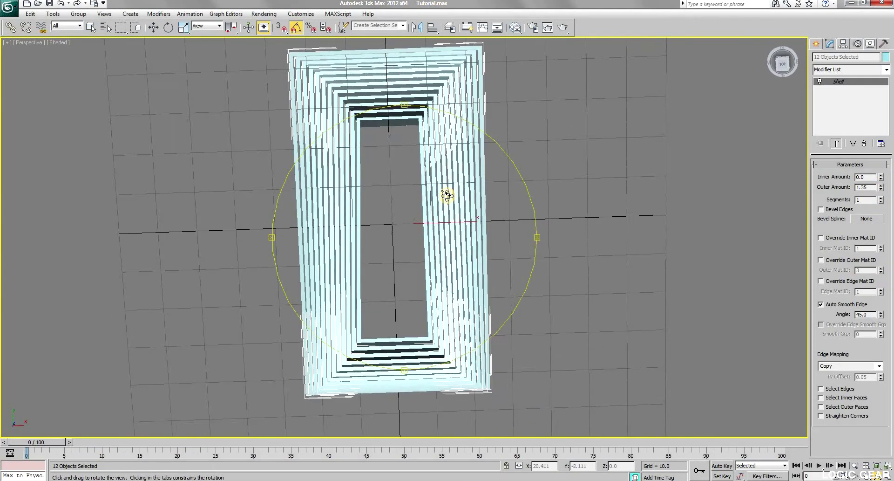
{"action": "left_click_drag", "start_coordinate": [881, 189], "coordinate": [880, 163]}
{"action": "middle_click_drag", "start_coordinate": [465, 172], "coordinate": [521, 154], "text": "alt"}
{"action": "left_click_drag", "start_coordinate": [521, 154], "coordinate": [449, 233]}
{"action": "left_click_drag", "start_coordinate": [880, 189], "coordinate": [881, 192]}
{"action": "left_click_drag", "start_coordinate": [465, 187], "coordinate": [458, 218]}
Tilt the 12 shelled frames 10° about X and raise them along Z
{"action": "left_click", "coordinate": [603, 252]}
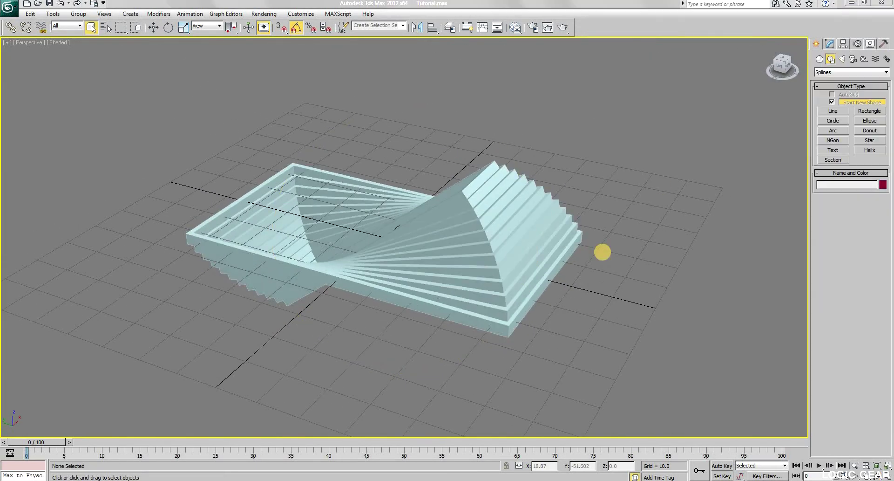
{"action": "middle_click_drag", "start_coordinate": [370, 223], "coordinate": [367, 179], "text": "alt"}
{"action": "left_click_drag", "start_coordinate": [440, 275], "coordinate": [439, 275]}
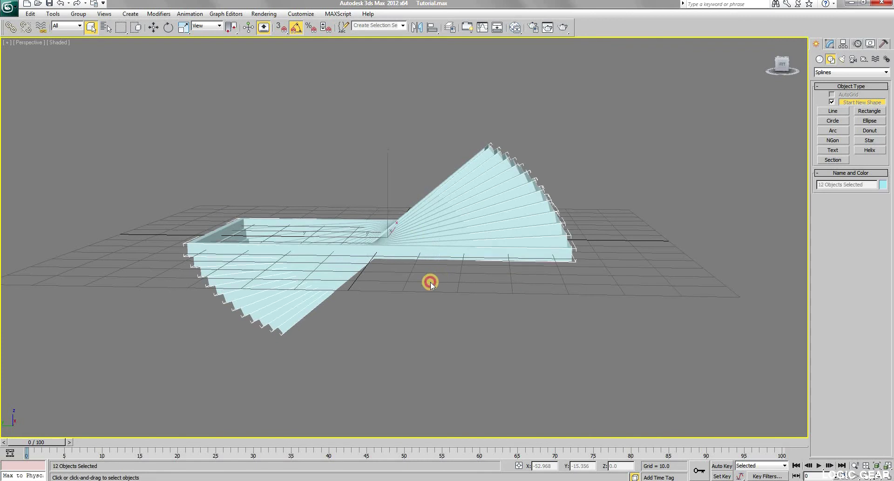
{"action": "middle_click_drag", "start_coordinate": [435, 293], "coordinate": [447, 292]}
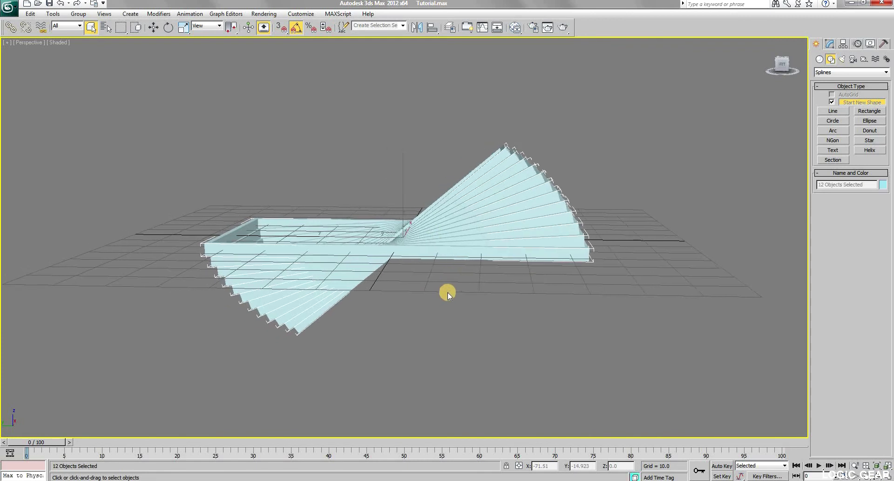
{"action": "left_click", "coordinate": [168, 29]}
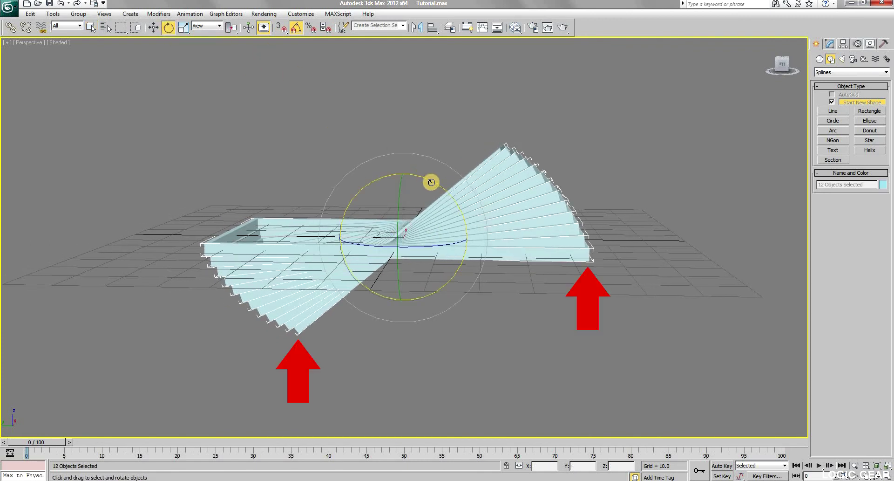
{"action": "left_click_drag", "start_coordinate": [432, 182], "coordinate": [443, 186]}
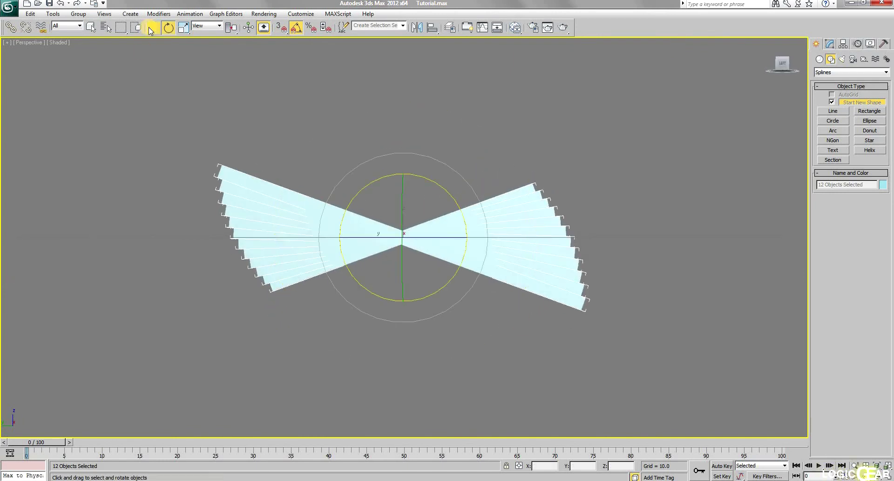
{"action": "left_click", "coordinate": [153, 27]}
{"action": "left_click_drag", "start_coordinate": [401, 125], "coordinate": [399, 109]}
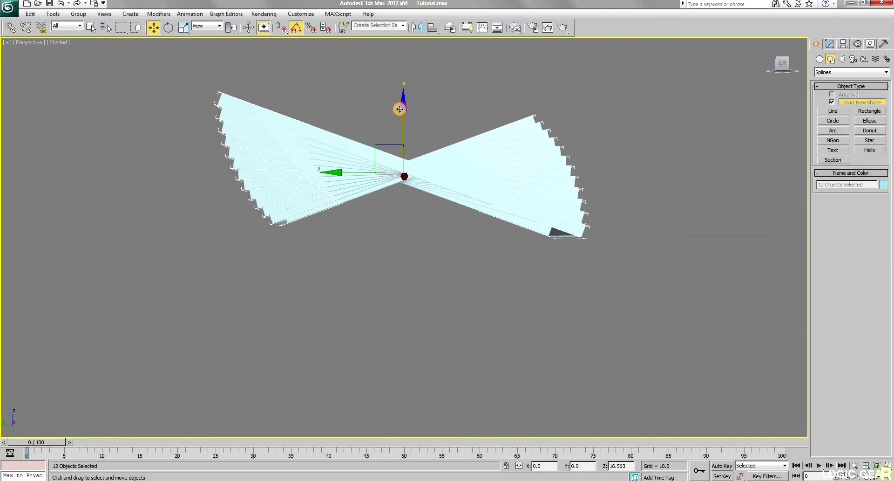
{"action": "middle_click_drag", "start_coordinate": [390, 123], "coordinate": [378, 143]}
{"action": "left_click", "coordinate": [296, 28]}
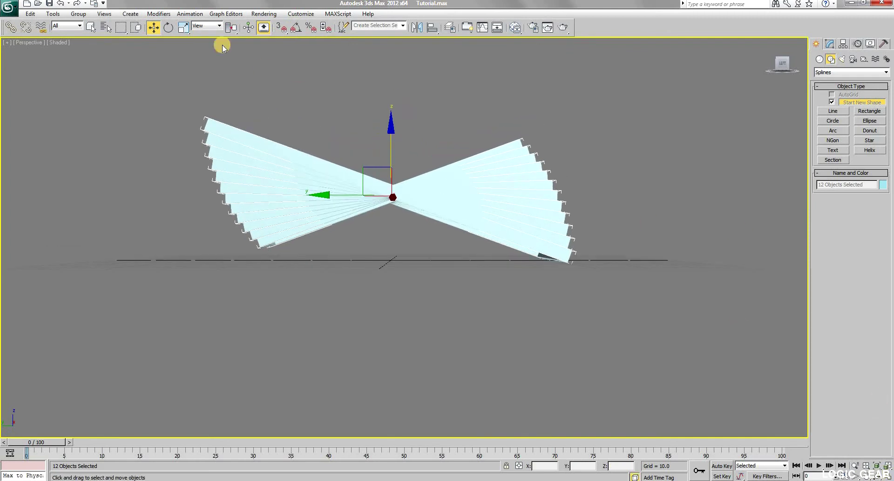
{"action": "key", "text": "e"}
{"action": "left_click_drag", "start_coordinate": [433, 149], "coordinate": [430, 146]}
{"action": "key", "text": "w"}
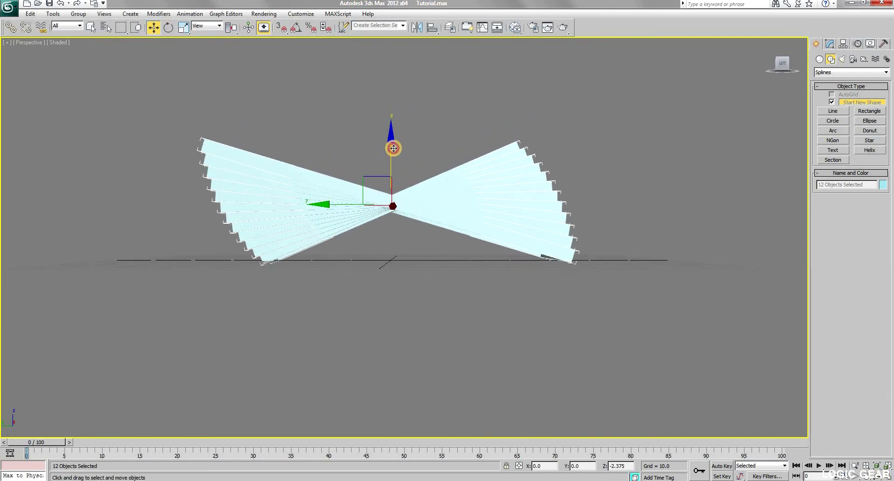
In Left view, rotate the frames nearly level, nudge them down, and return to Home view
{"action": "key", "text": "ctrl+r"}
{"action": "left_click_drag", "start_coordinate": [405, 233], "coordinate": [463, 230]}
{"action": "key", "text": "l"}
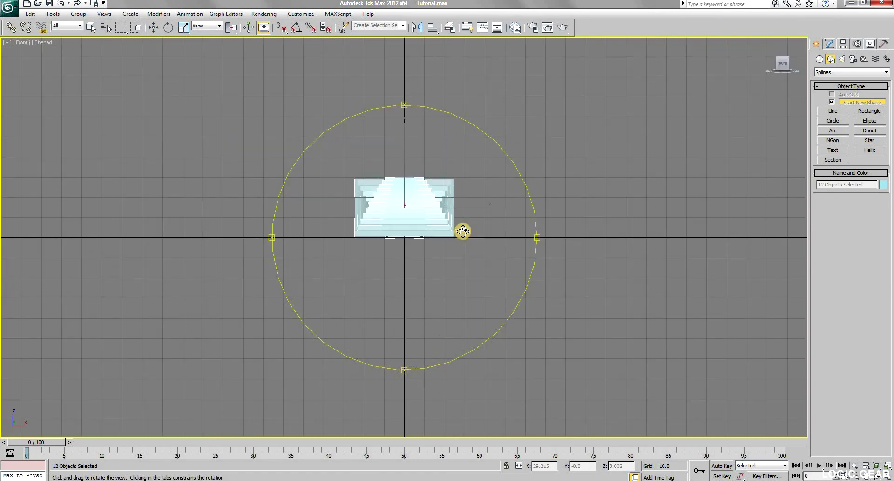
{"action": "key", "text": "z"}
{"action": "right_click", "coordinate": [406, 169]}
{"action": "key", "text": "e"}
{"action": "left_click_drag", "start_coordinate": [446, 184], "coordinate": [394, 135]}
{"action": "key", "text": "w"}
{"action": "left_click_drag", "start_coordinate": [409, 172], "coordinate": [410, 175]}
{"action": "left_click", "coordinate": [767, 43]}
{"action": "middle_click_drag", "start_coordinate": [636, 202], "coordinate": [512, 196], "text": "alt"}
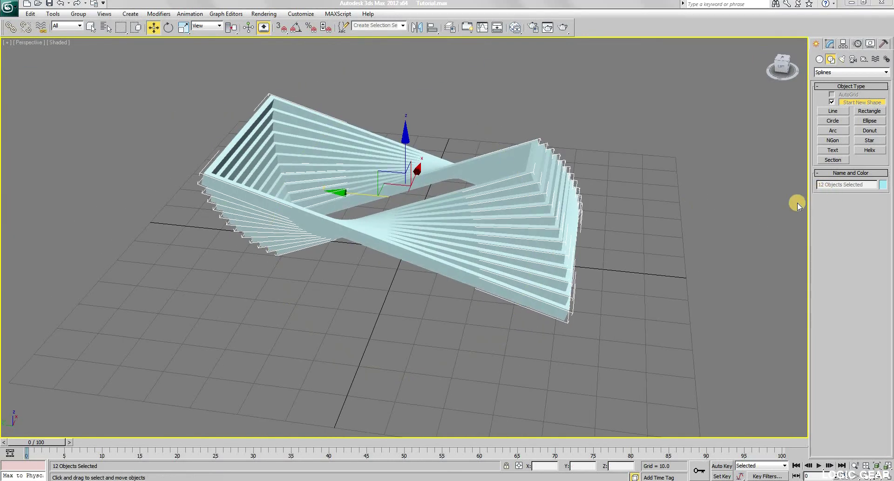
Draw a rectangle on the grid beside the twisted base
{"action": "left_click", "coordinate": [879, 112]}
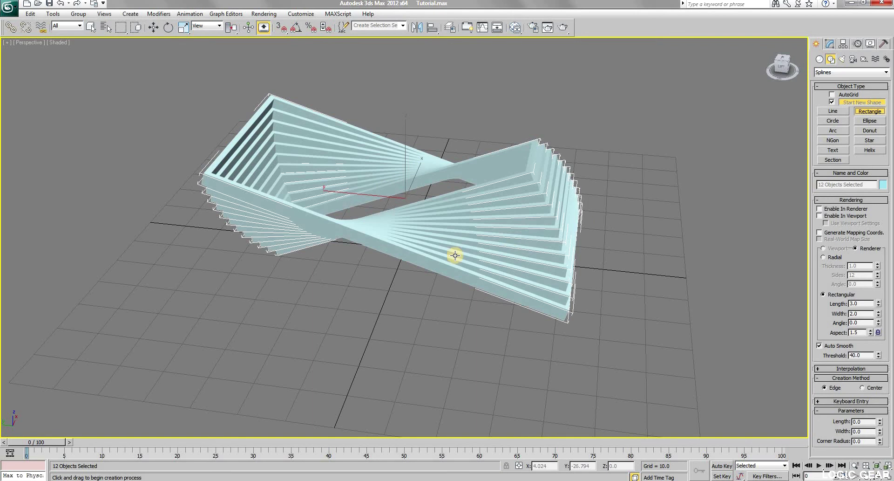
{"action": "left_click_drag", "start_coordinate": [194, 277], "coordinate": [469, 421]}
{"action": "middle_click_drag", "start_coordinate": [468, 421], "coordinate": [625, 391]}
{"action": "left_click", "coordinate": [876, 476]}
{"action": "left_click_drag", "start_coordinate": [378, 248], "coordinate": [421, 243]}
{"action": "right_click", "coordinate": [421, 243]}
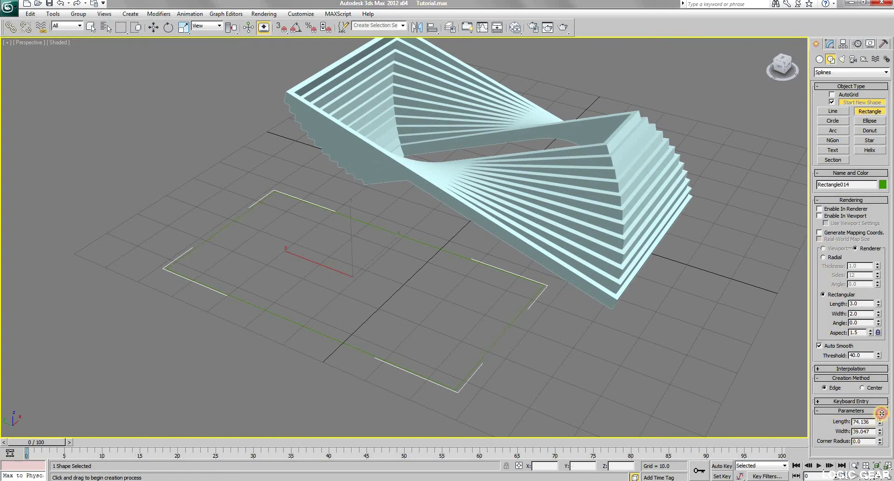
Set the rectangle to Length 94 and Width 54 and move it down-left on the grid
{"action": "left_click", "coordinate": [863, 422]}
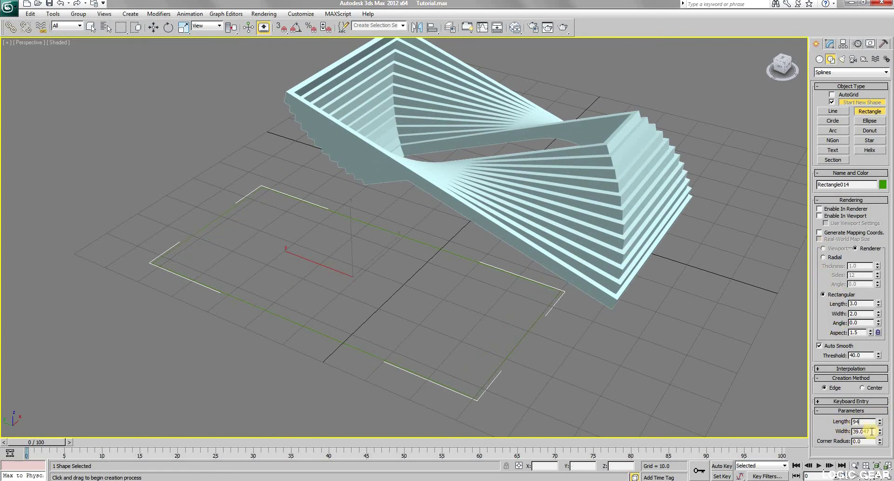
{"action": "key", "text": "Tab"}
{"action": "type", "text": "54"}
{"action": "key", "text": "Return"}
{"action": "left_click", "coordinate": [154, 27]}
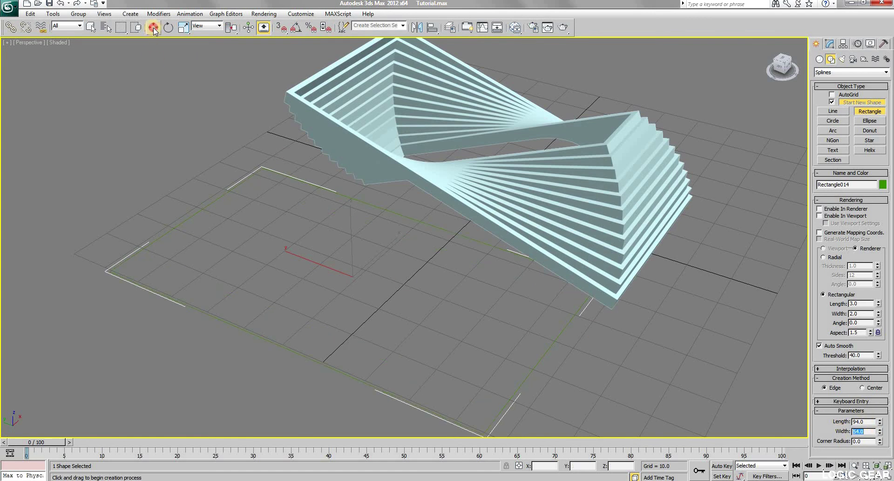
{"action": "left_click_drag", "start_coordinate": [381, 255], "coordinate": [353, 263]}
{"action": "middle_click_drag", "start_coordinate": [353, 262], "coordinate": [402, 172]}
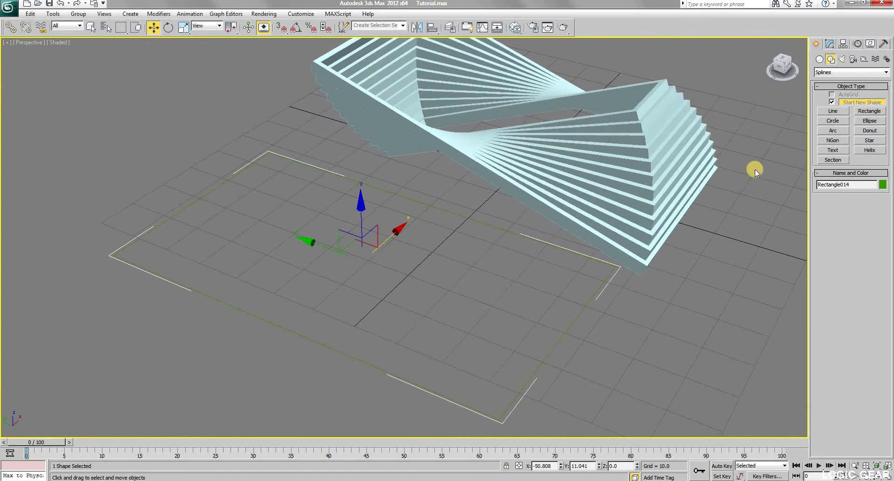
{"action": "left_click", "coordinate": [829, 43]}
{"action": "left_click", "coordinate": [885, 69]}
Add an Edit Spline modifier to the rectangle and switch to Vertex level
{"action": "scroll", "coordinate": [882, 191], "scroll_direction": "down", "scroll_amount": 3}
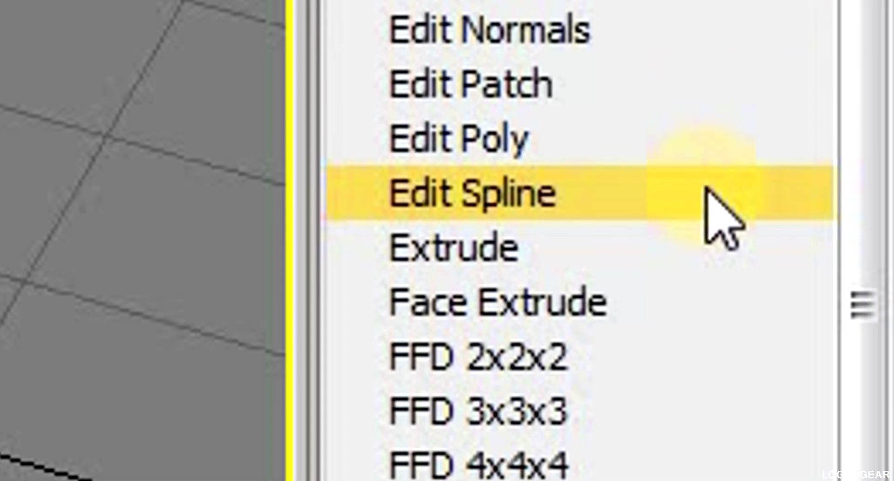
{"action": "left_click", "coordinate": [705, 191]}
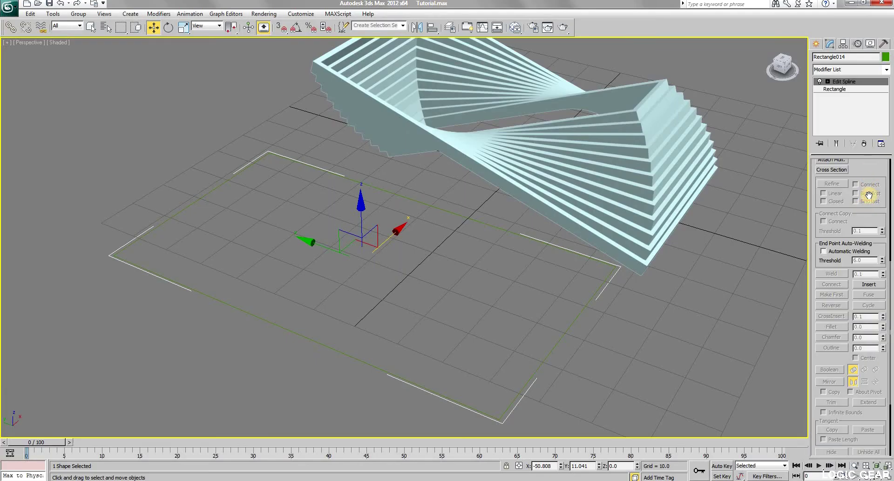
{"action": "scroll", "coordinate": [869, 194], "scroll_direction": "up", "scroll_amount": 5}
{"action": "left_click", "coordinate": [872, 342]}
{"action": "left_click", "coordinate": [838, 170]}
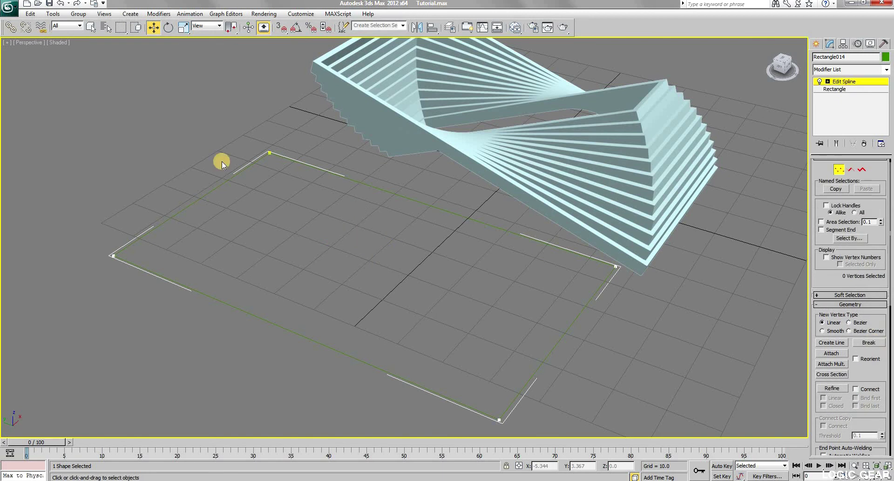
Select all four corner vertices and fillet them by 1.5
{"action": "left_click_drag", "start_coordinate": [687, 413], "coordinate": [687, 412]}
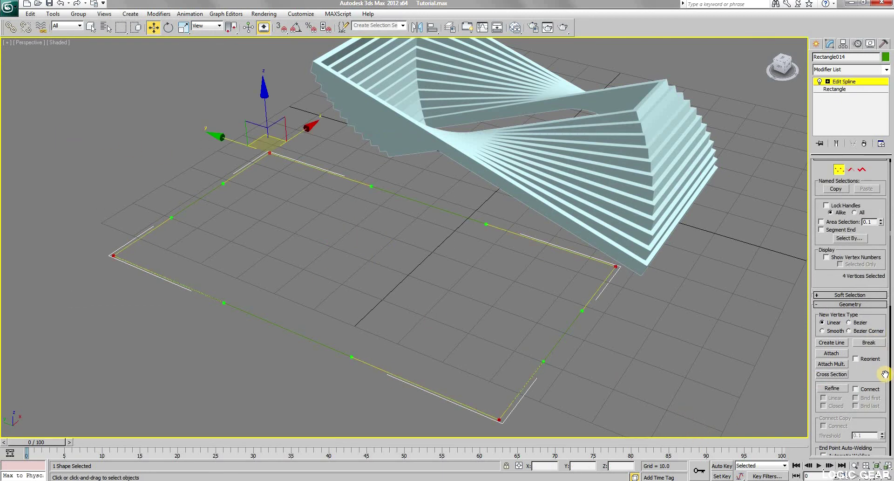
{"action": "scroll", "coordinate": [885, 374], "scroll_direction": "down", "scroll_amount": 5}
{"action": "left_click", "coordinate": [883, 397]}
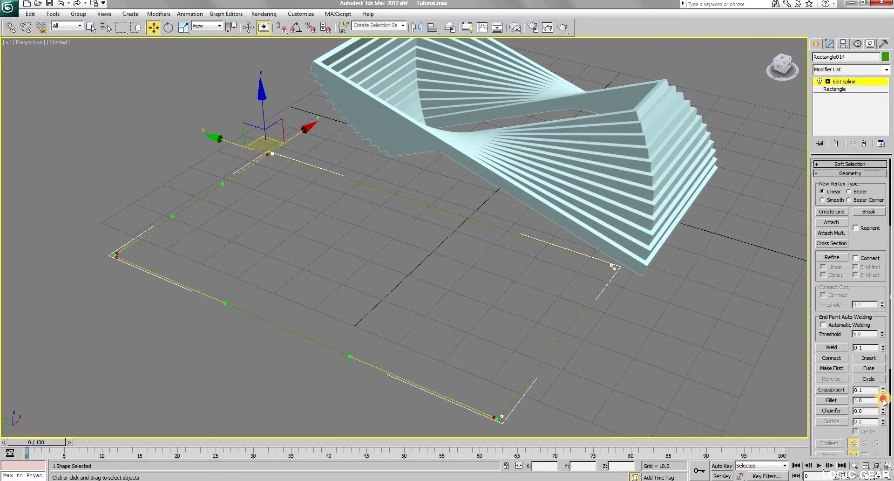
{"action": "left_click_drag", "start_coordinate": [883, 400], "coordinate": [886, 398]}
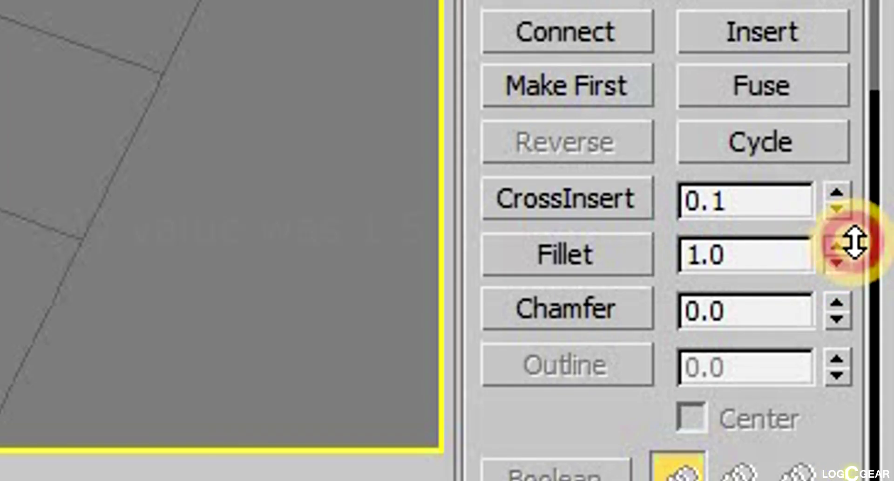
{"action": "left_click_drag", "start_coordinate": [855, 242], "coordinate": [837, 247]}
{"action": "double_click", "coordinate": [685, 254]}
{"action": "type", "text": "1.5"}
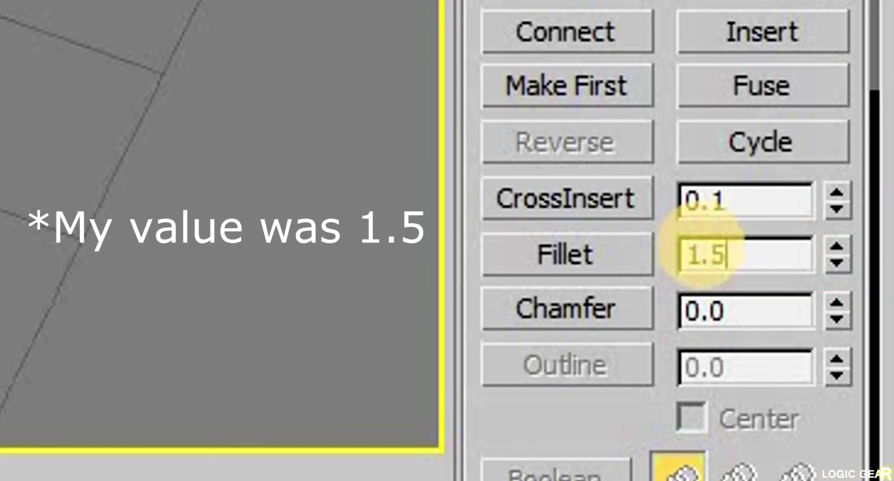
{"action": "key", "text": "Escape"}
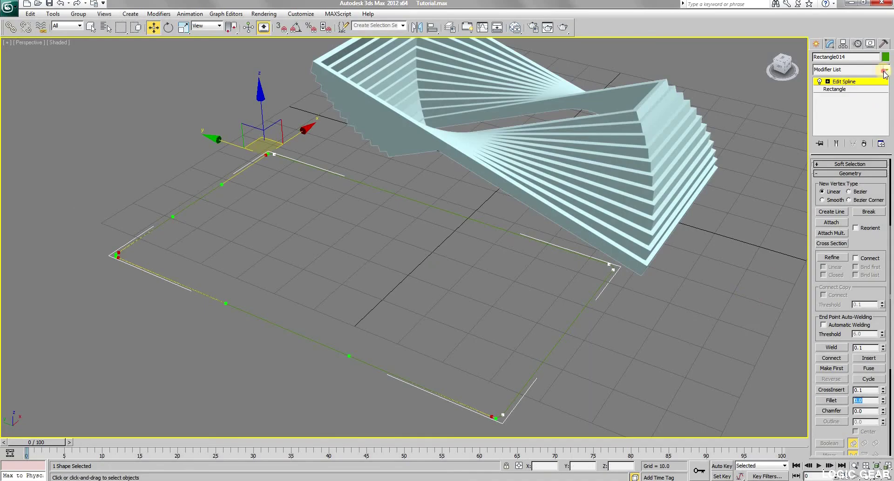
Extrude the rounded rectangle into a green slab, centred and raised onto the base
{"action": "left_click", "coordinate": [885, 71]}
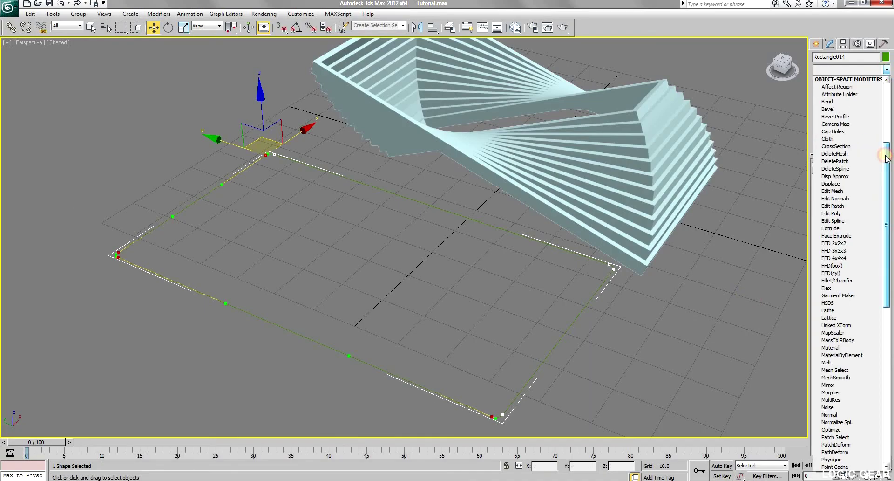
{"action": "scroll", "coordinate": [873, 168], "scroll_direction": "down", "scroll_amount": 2}
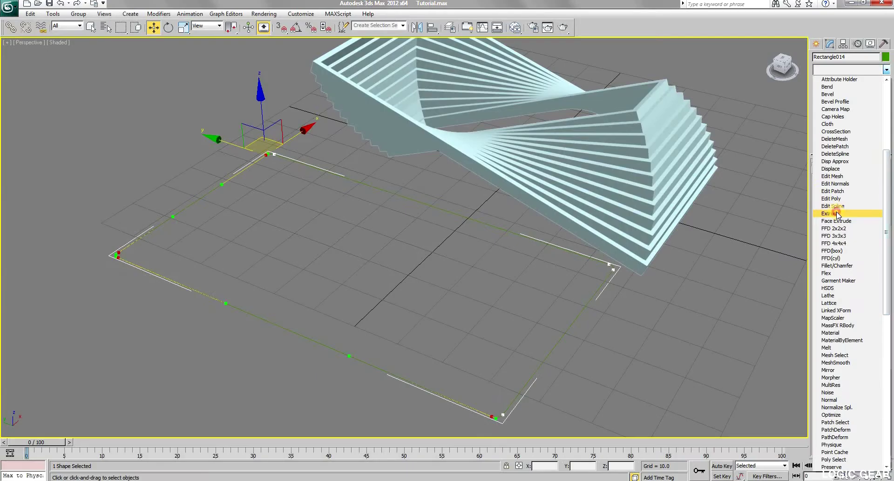
{"action": "left_click", "coordinate": [650, 227]}
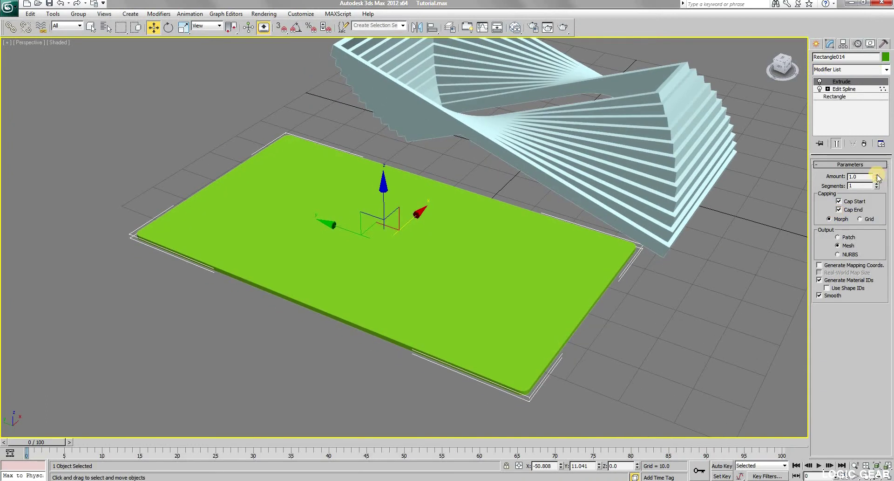
{"action": "middle_click_drag", "start_coordinate": [396, 205], "coordinate": [510, 421], "text": "alt"}
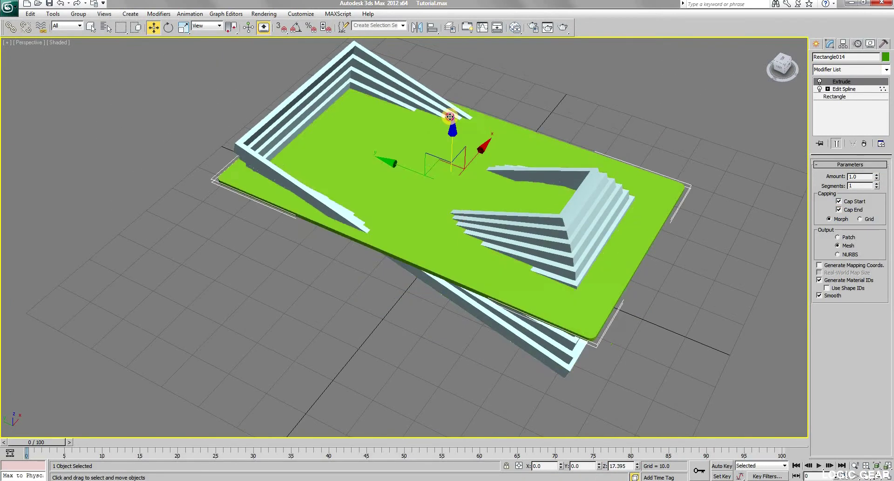
{"action": "left_click_drag", "start_coordinate": [451, 114], "coordinate": [454, 100]}
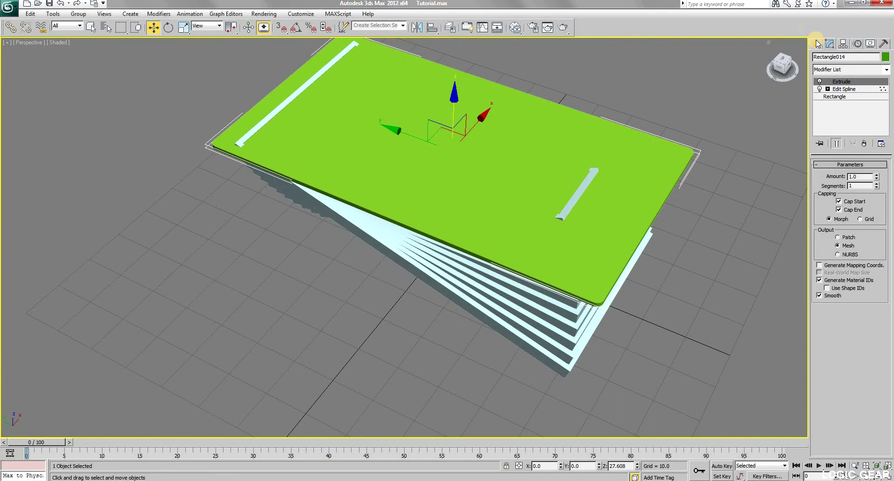
Check the tabletop from the Left view and adjust its extrusion Amount
{"action": "left_click", "coordinate": [819, 43]}
{"action": "key", "text": "l"}
{"action": "scroll", "coordinate": [408, 161], "scroll_direction": "up", "scroll_amount": 5}
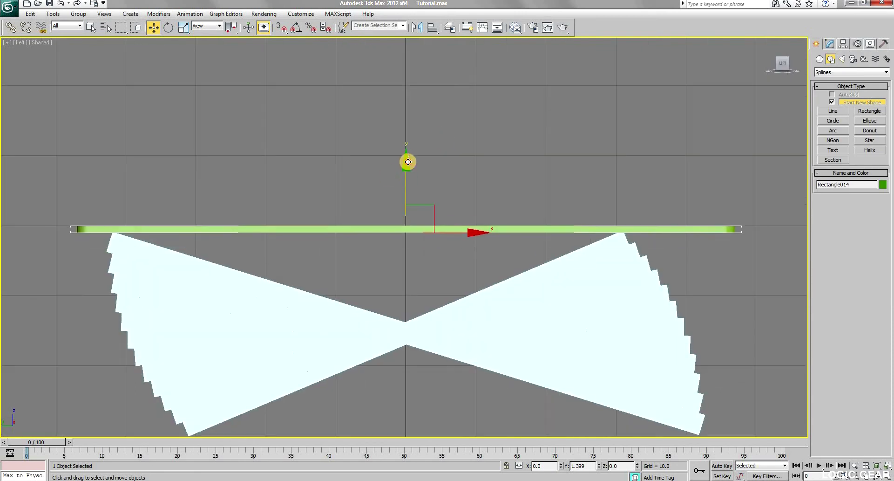
{"action": "left_click", "coordinate": [769, 43]}
{"action": "middle_click_drag", "start_coordinate": [478, 304], "coordinate": [435, 226], "text": "alt"}
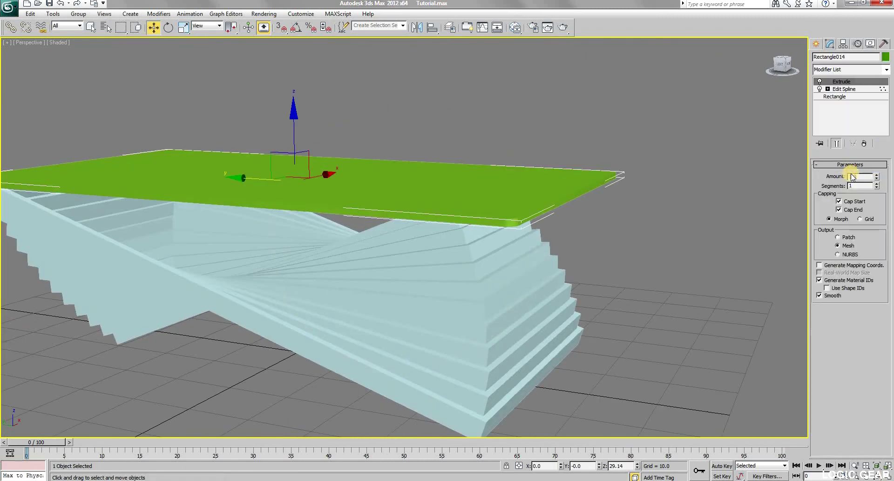
{"action": "type", "text": "0"}
{"action": "key", "text": "Return"}
{"action": "left_click", "coordinate": [855, 176]}
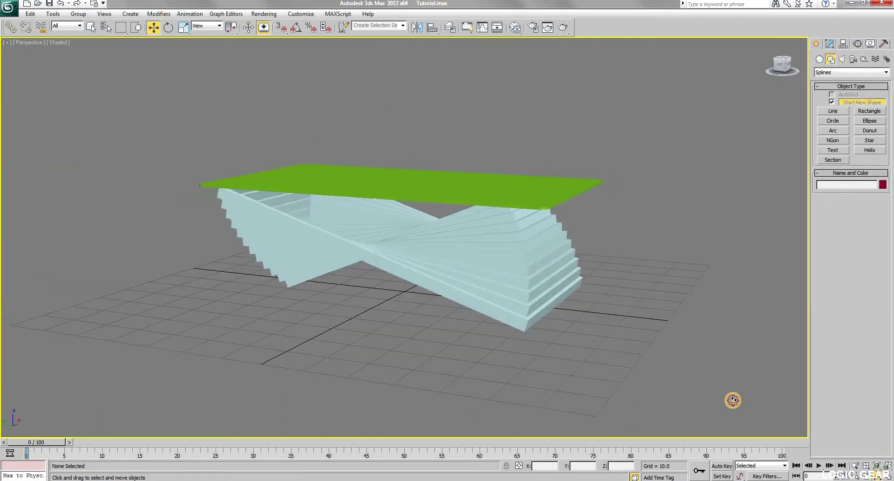
{"action": "middle_click_drag", "start_coordinate": [732, 401], "coordinate": [613, 235], "text": "alt"}
{"action": "middle_click_drag", "start_coordinate": [422, 219], "coordinate": [437, 222], "text": "alt"}
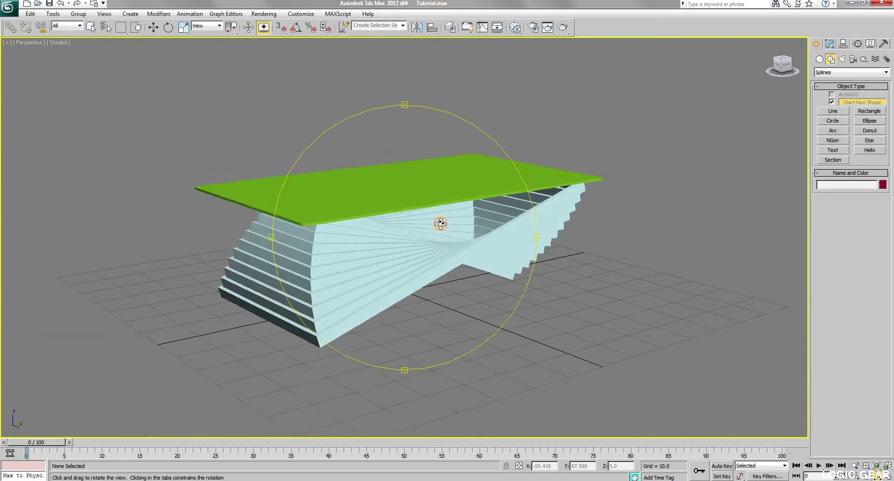